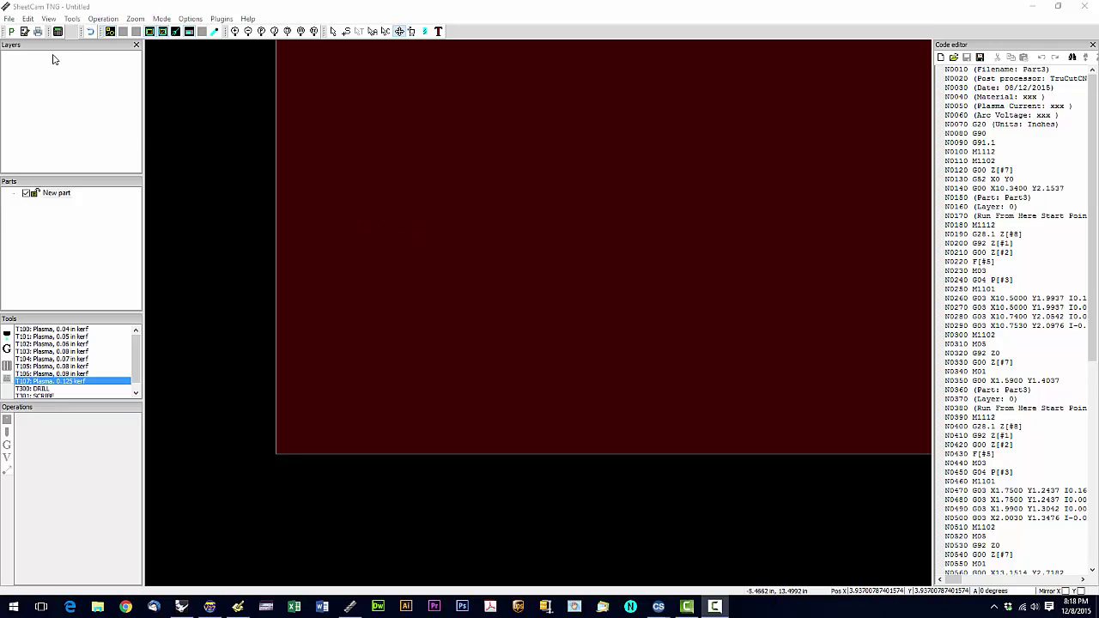
Import the Part3.dxf drawing from the Desktop at inch scaling, placed at the lower-left corner of the sheet.
{"action": "left_click", "coordinate": [10, 18]}
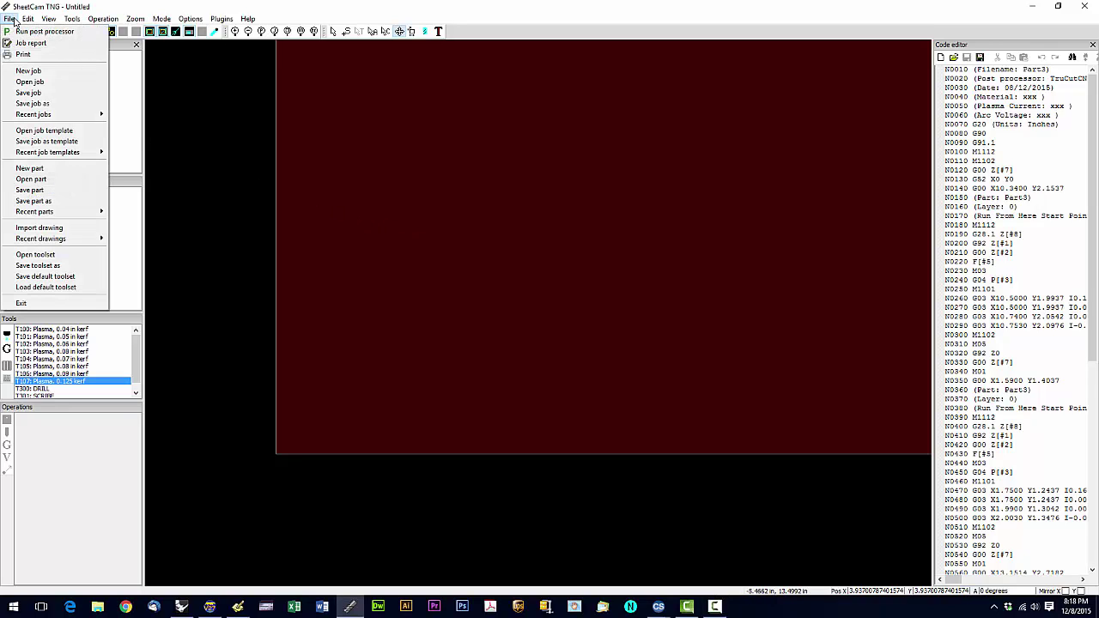
{"action": "left_click", "coordinate": [47, 230]}
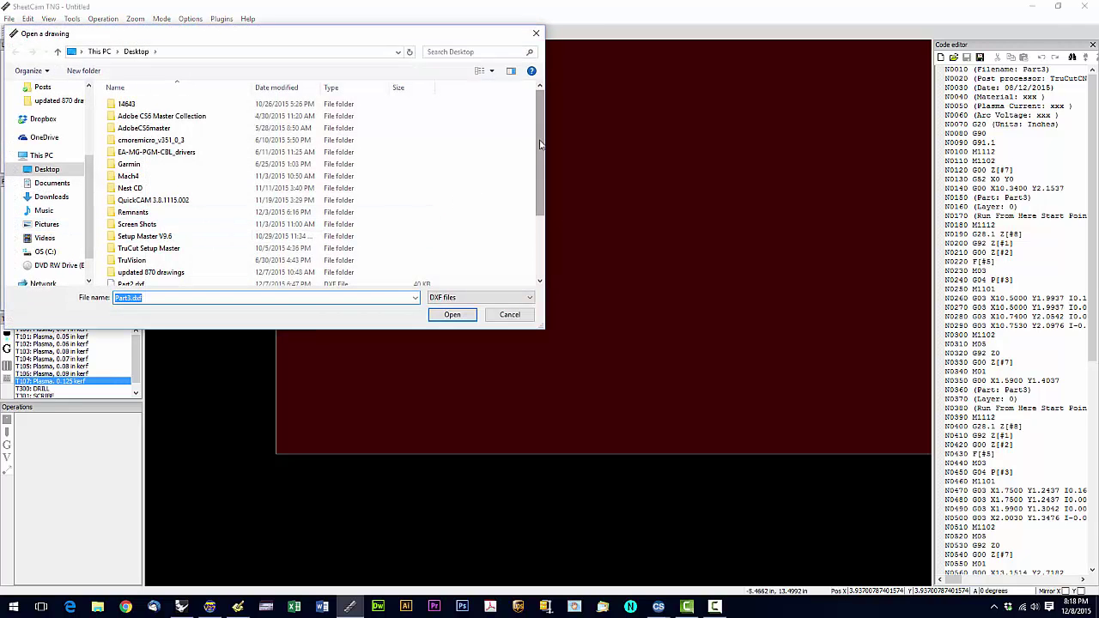
{"action": "left_click_drag", "start_coordinate": [542, 145], "coordinate": [541, 204]}
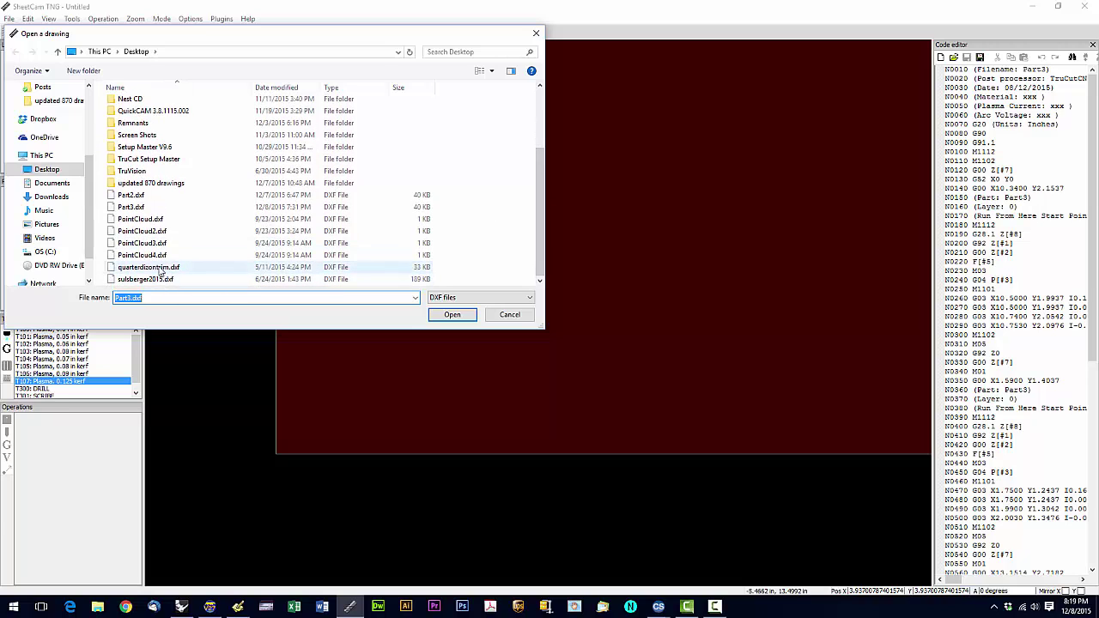
{"action": "double_click", "coordinate": [149, 209]}
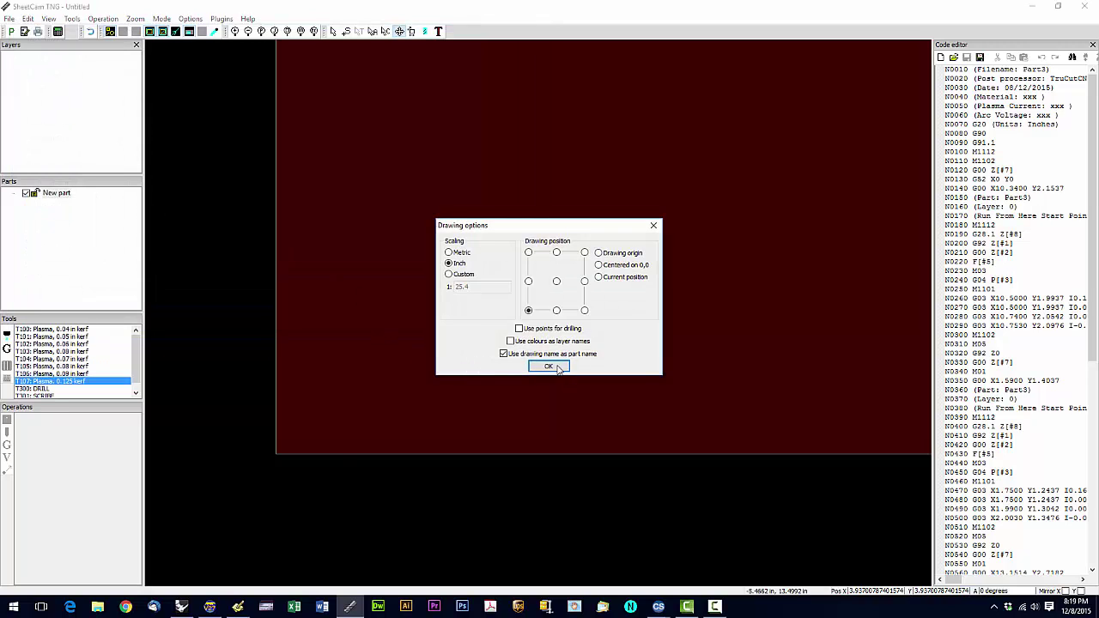
{"action": "left_click", "coordinate": [549, 367]}
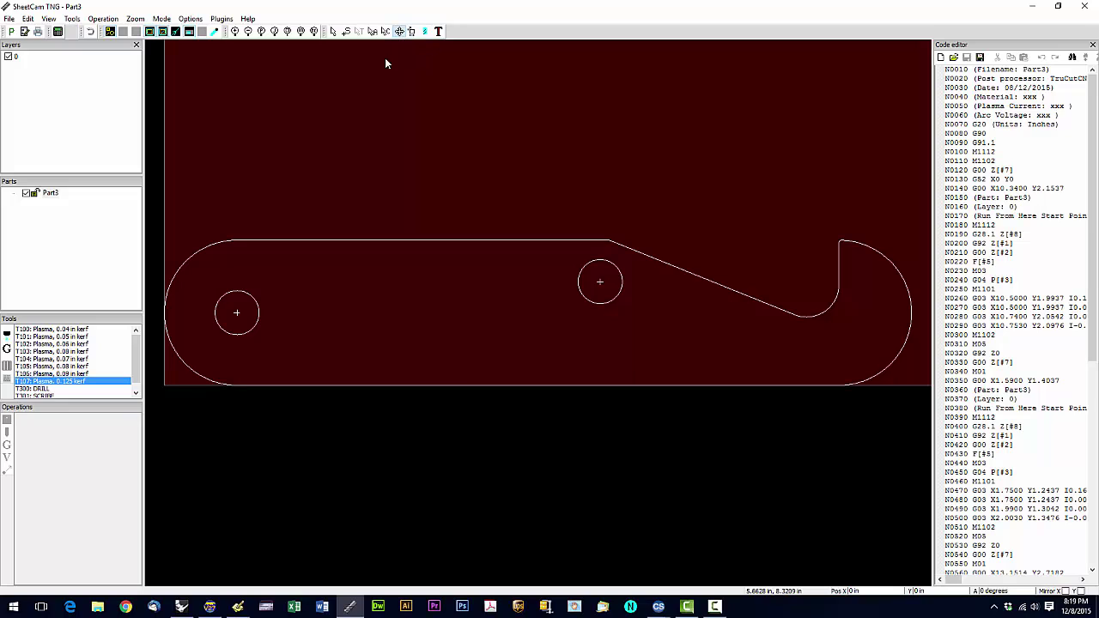
Move Part3 slightly inward from the sheet's lower-left corner, to about X 0.18 in, Y 0.28 in.
{"action": "left_click", "coordinate": [347, 32]}
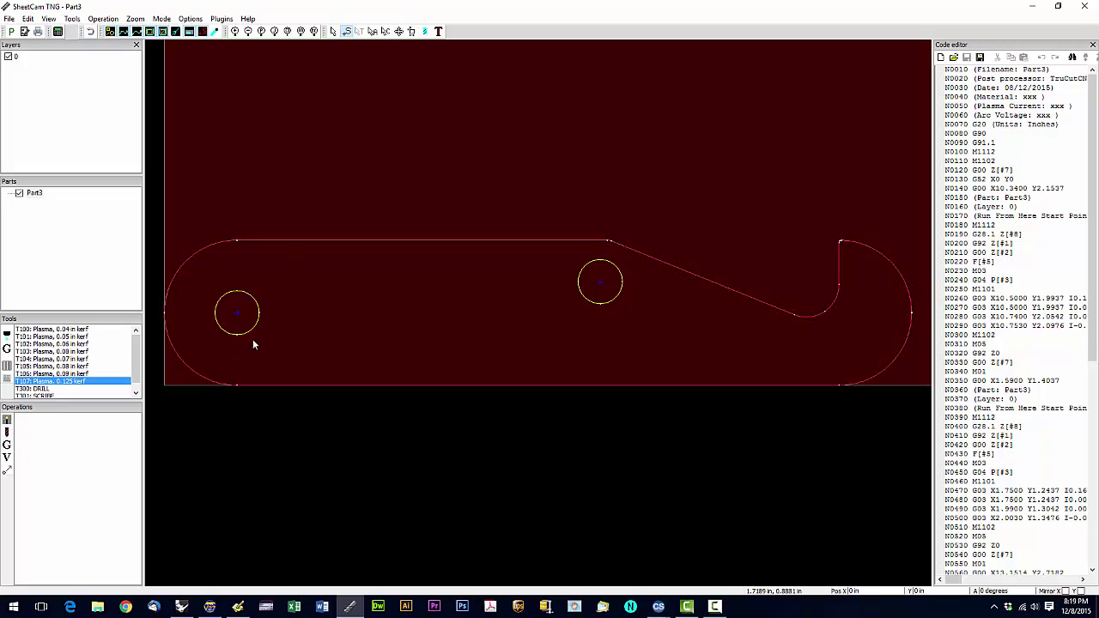
{"action": "left_click", "coordinate": [398, 32]}
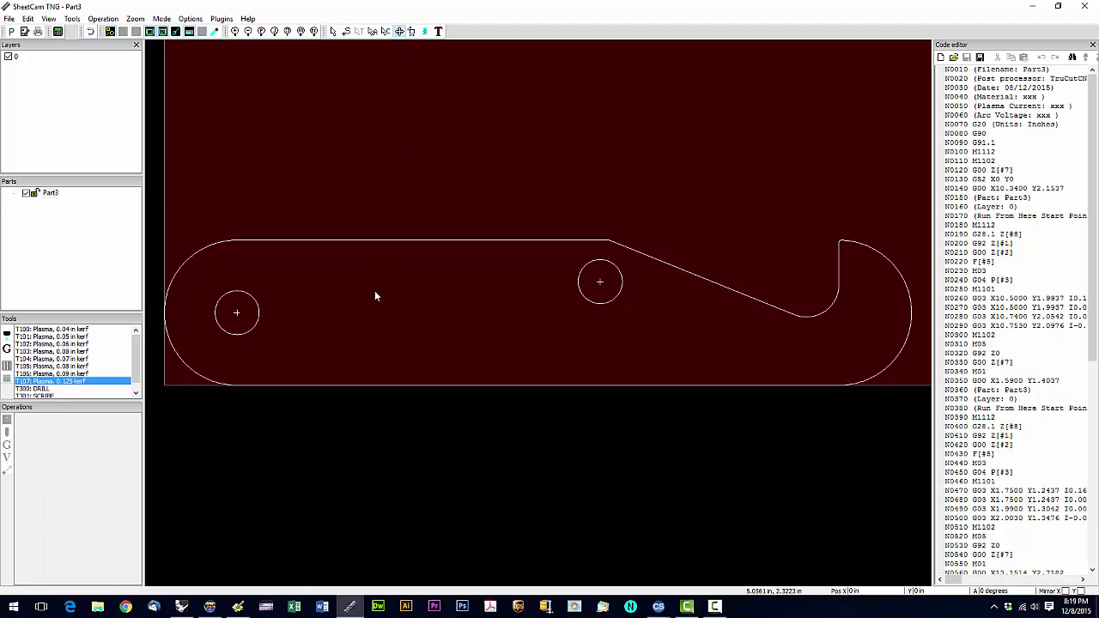
{"action": "left_click_drag", "start_coordinate": [374, 291], "coordinate": [381, 279]}
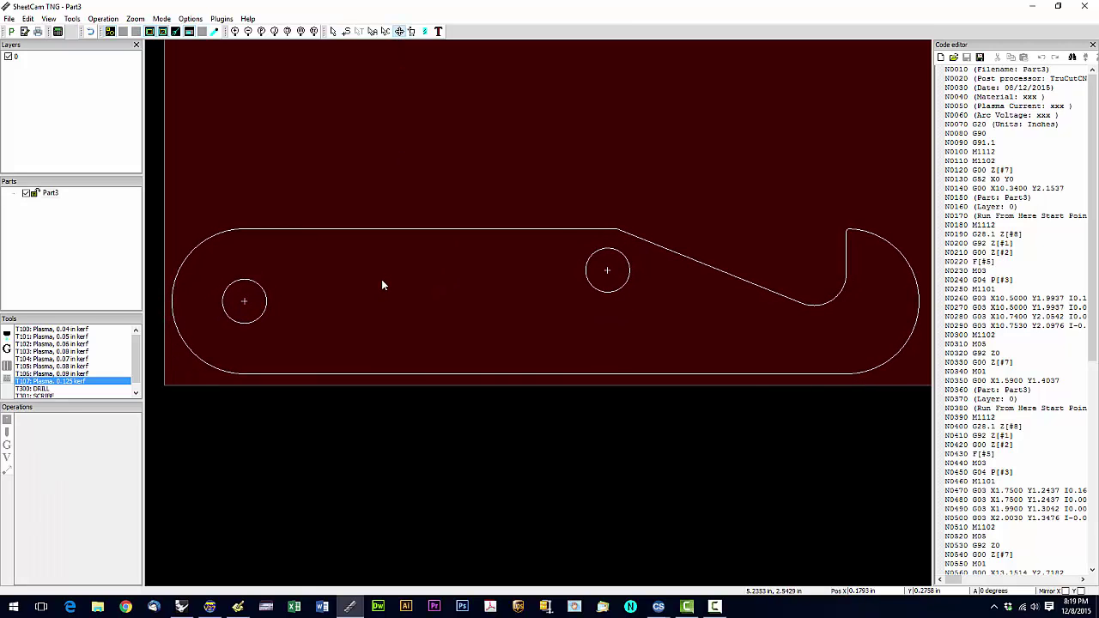
Add a new part from the 2015 family reunion DXF drawing at inch scaling, placed at the upper-left corner of the sheet.
{"action": "scroll", "coordinate": [381, 279], "scroll_direction": "down", "scroll_amount": 2}
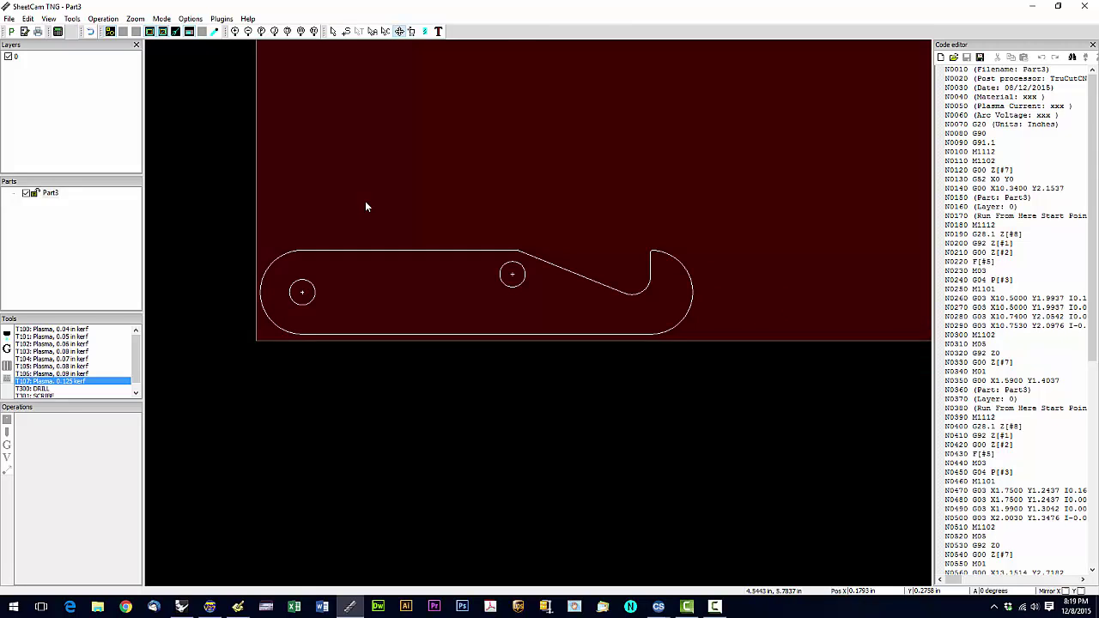
{"action": "scroll", "coordinate": [365, 200], "scroll_direction": "down", "scroll_amount": 2}
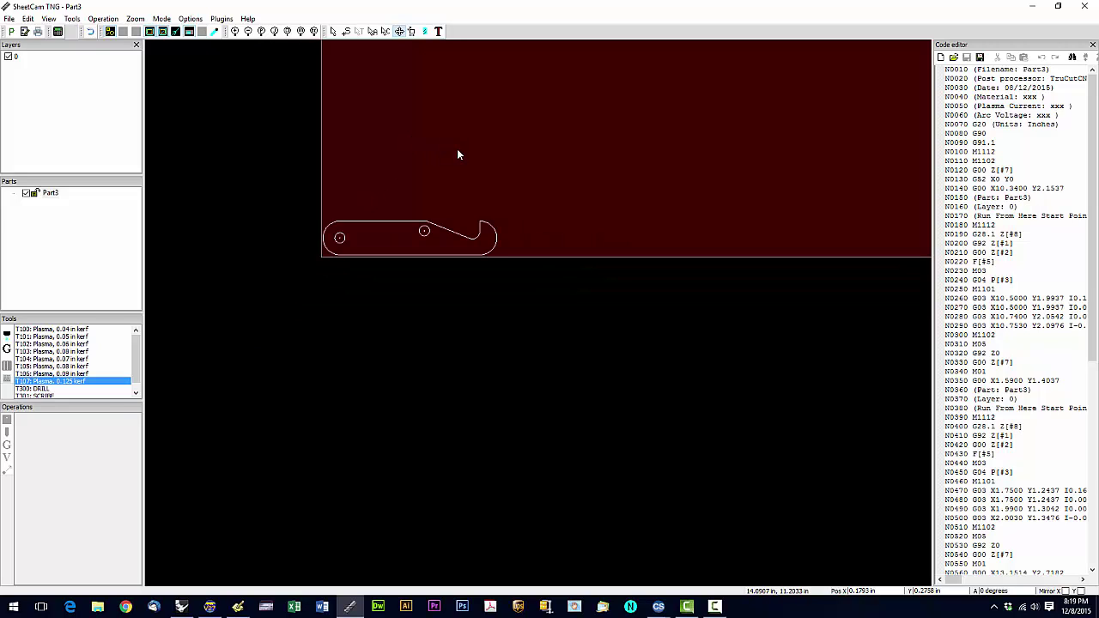
{"action": "scroll", "coordinate": [466, 139], "scroll_direction": "down", "scroll_amount": 2}
{"action": "scroll", "coordinate": [391, 296], "scroll_direction": "down", "scroll_amount": 2}
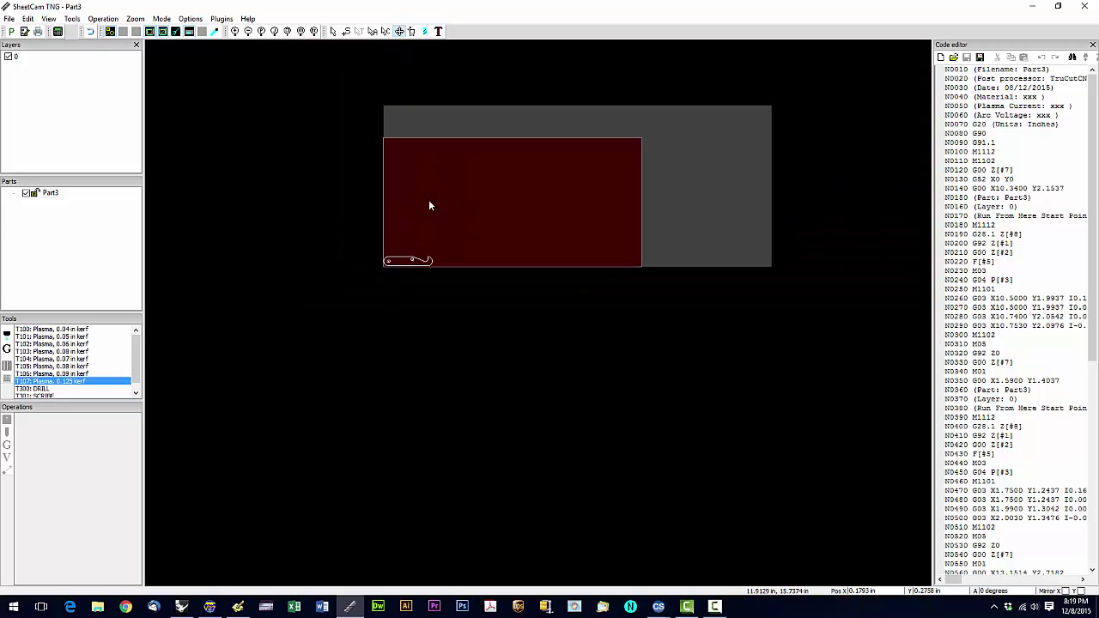
{"action": "scroll", "coordinate": [431, 194], "scroll_direction": "up", "scroll_amount": 1}
{"action": "scroll", "coordinate": [435, 193], "scroll_direction": "up", "scroll_amount": 2}
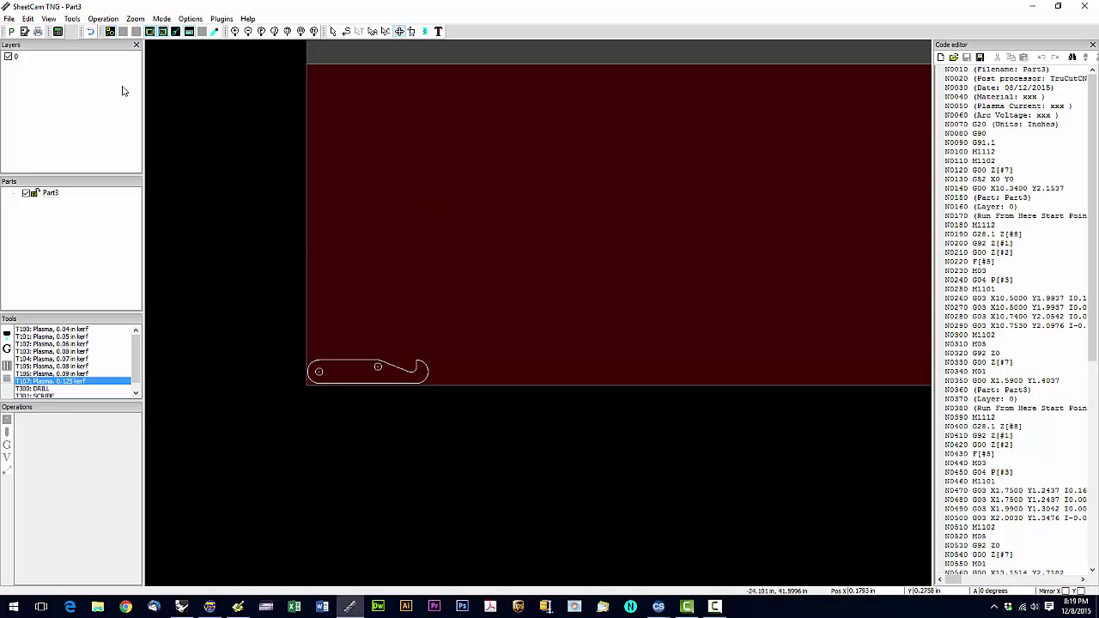
{"action": "left_click", "coordinate": [10, 20]}
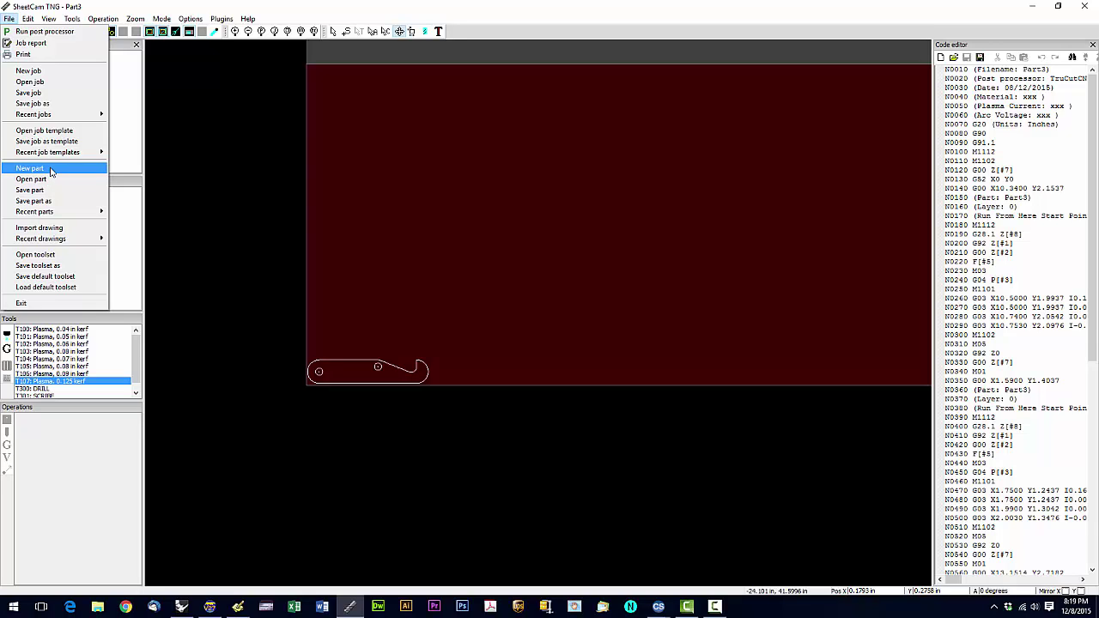
{"action": "left_click", "coordinate": [51, 169]}
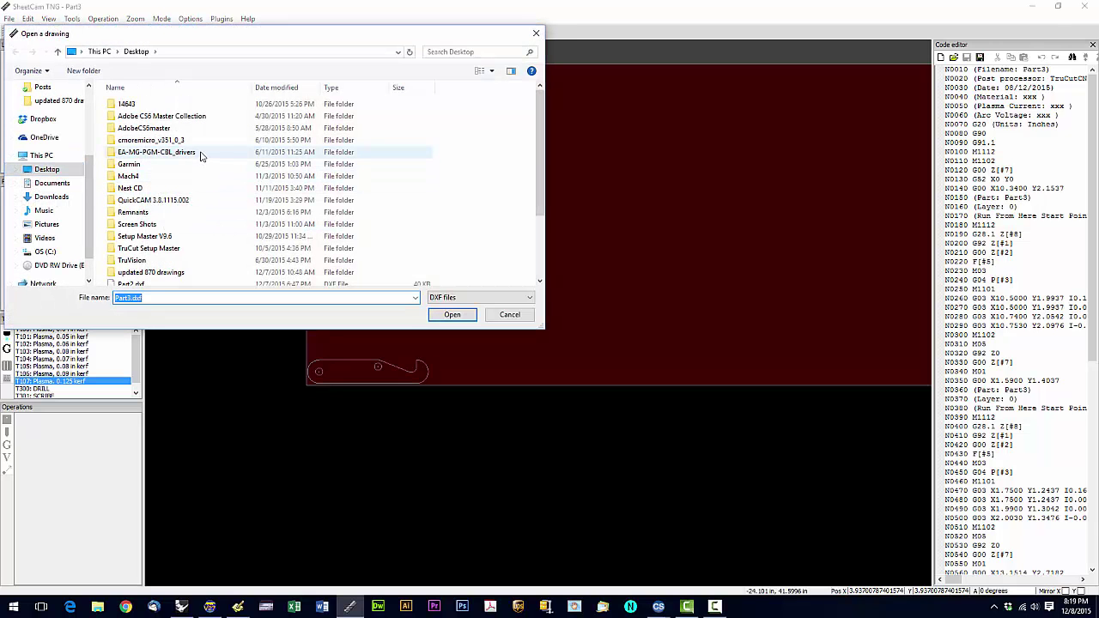
{"action": "left_click_drag", "start_coordinate": [541, 155], "coordinate": [538, 206]}
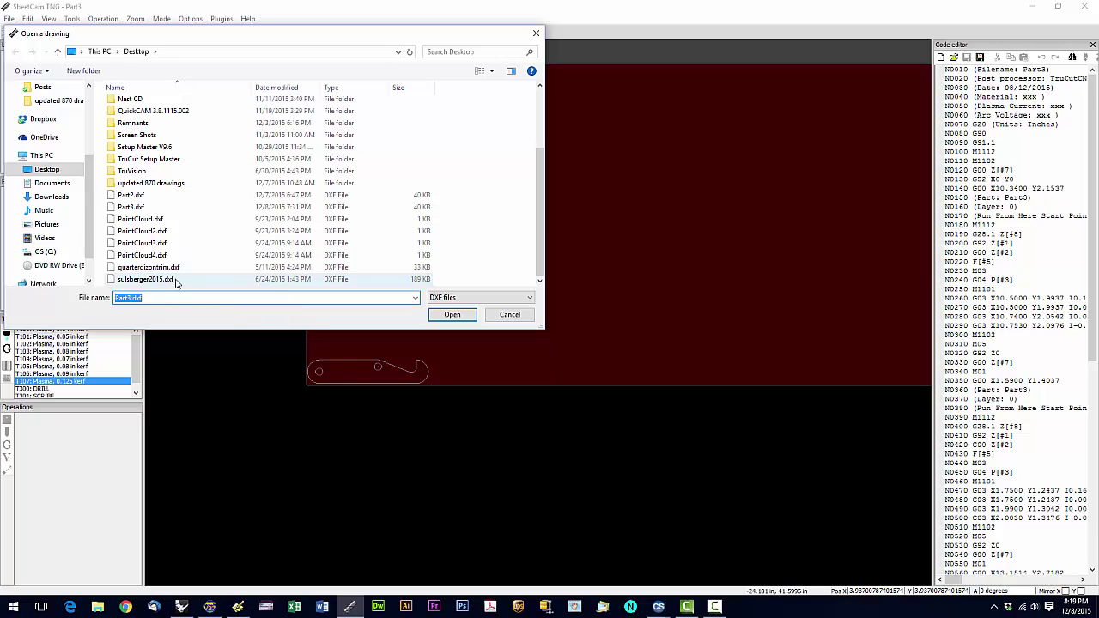
{"action": "left_click", "coordinate": [146, 279]}
{"action": "double_click", "coordinate": [175, 279]}
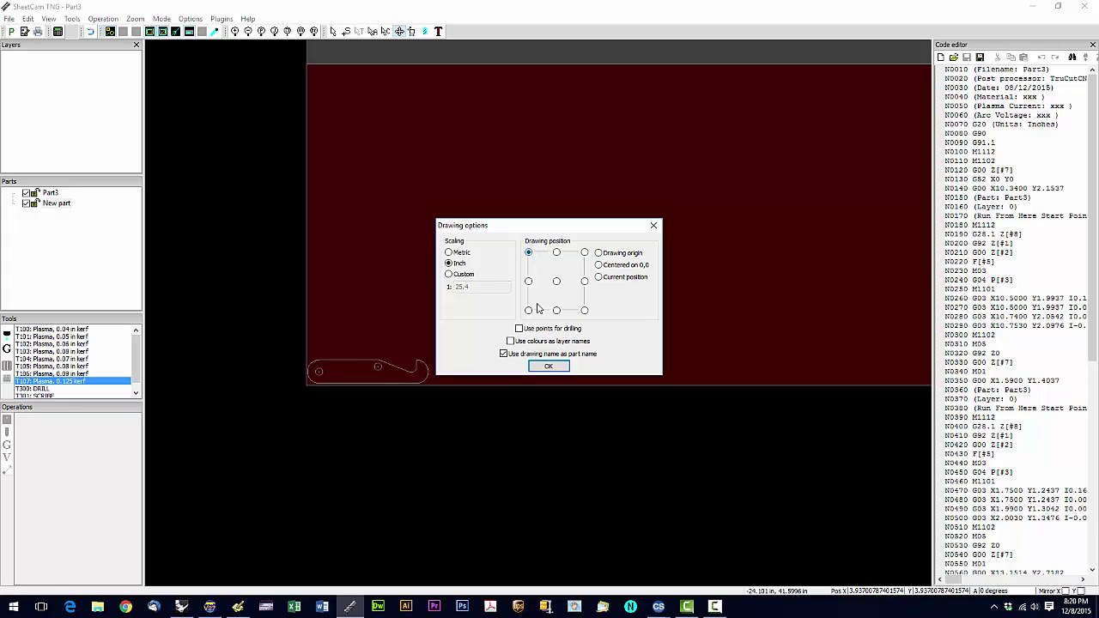
{"action": "left_click", "coordinate": [548, 366]}
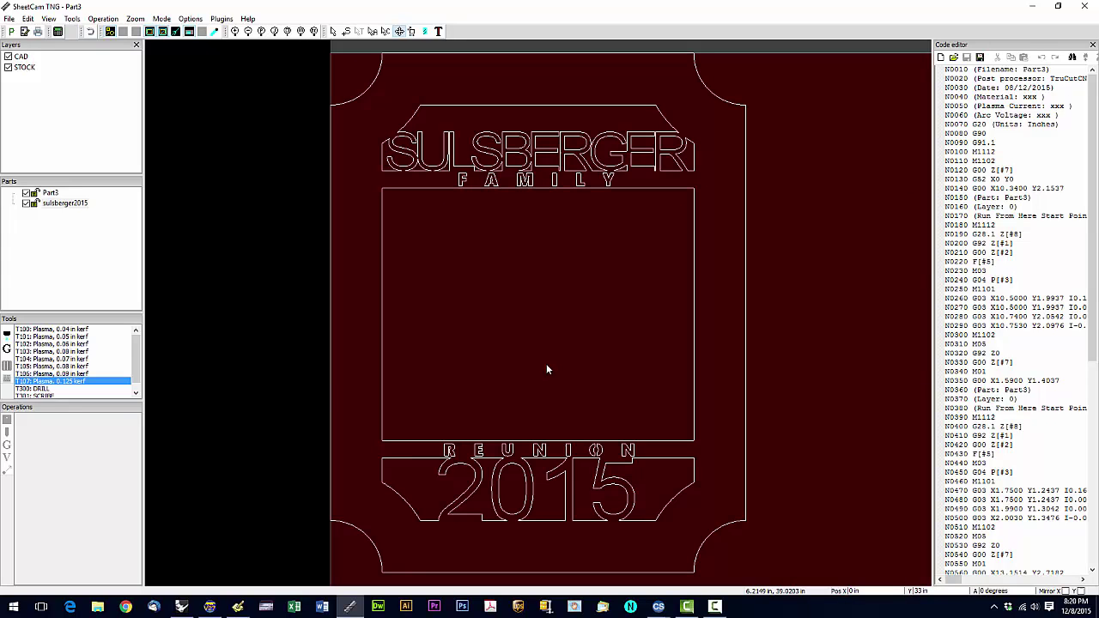
Move the reunion sign down the sheet to just above Part3, at about X 0.61 in, Y 5.05 in.
{"action": "scroll", "coordinate": [545, 363], "scroll_direction": "down", "scroll_amount": 4}
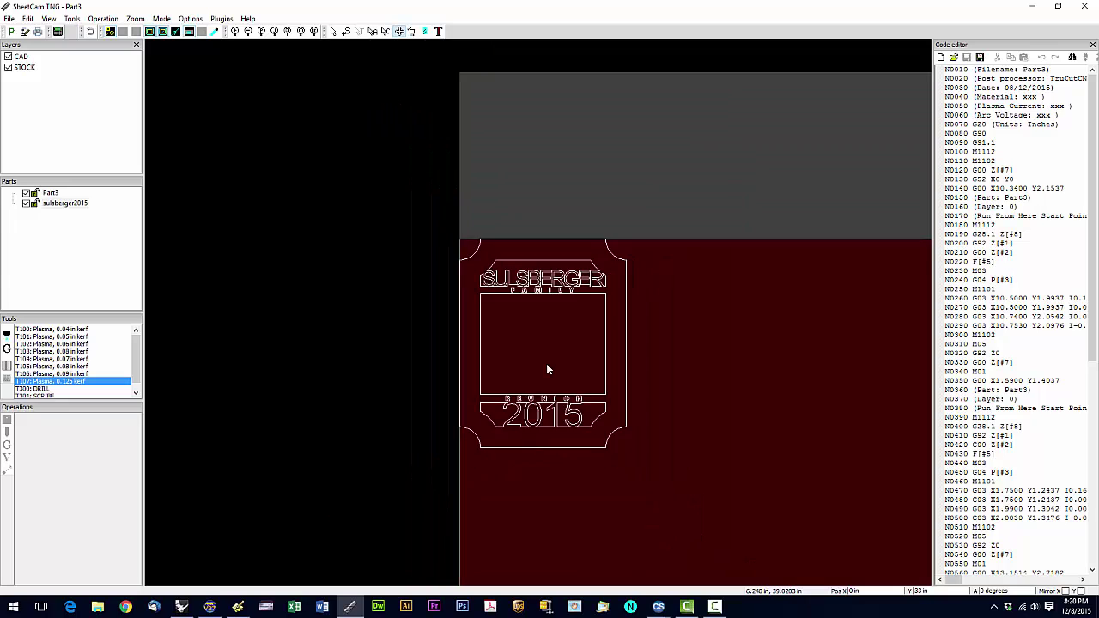
{"action": "scroll", "coordinate": [546, 363], "scroll_direction": "down", "scroll_amount": 3}
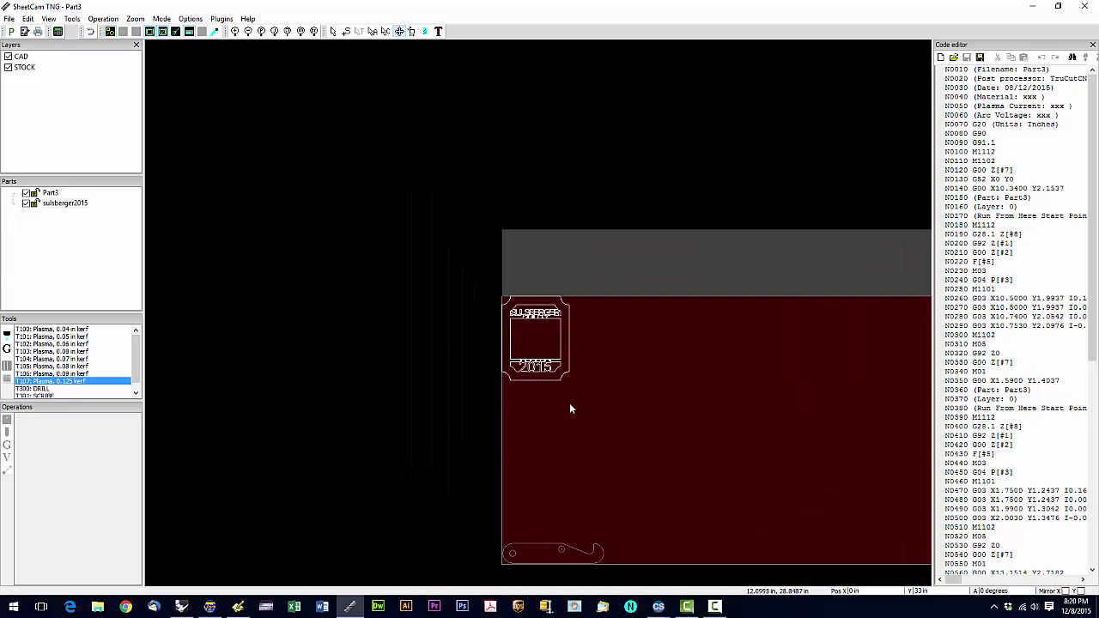
{"action": "left_click", "coordinate": [400, 31]}
{"action": "left_click_drag", "start_coordinate": [541, 373], "coordinate": [545, 533]}
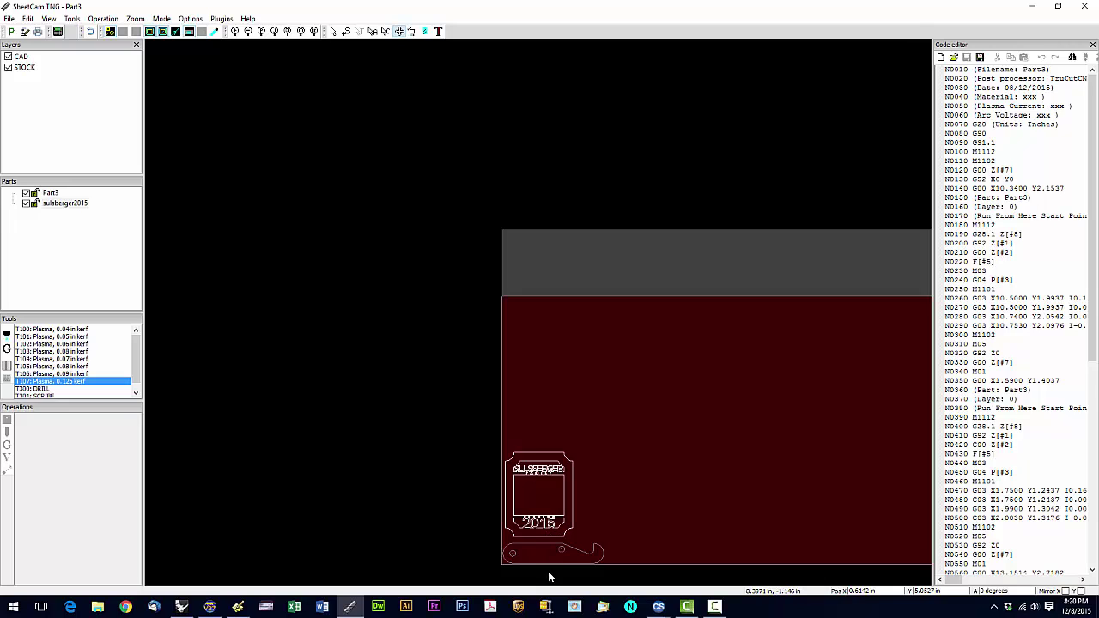
Hide the reunion sign's STOCK layer and keep its CAD layer shown.
{"action": "scroll", "coordinate": [548, 571], "scroll_direction": "up", "scroll_amount": 3}
{"action": "scroll", "coordinate": [548, 585], "scroll_direction": "up", "scroll_amount": 1}
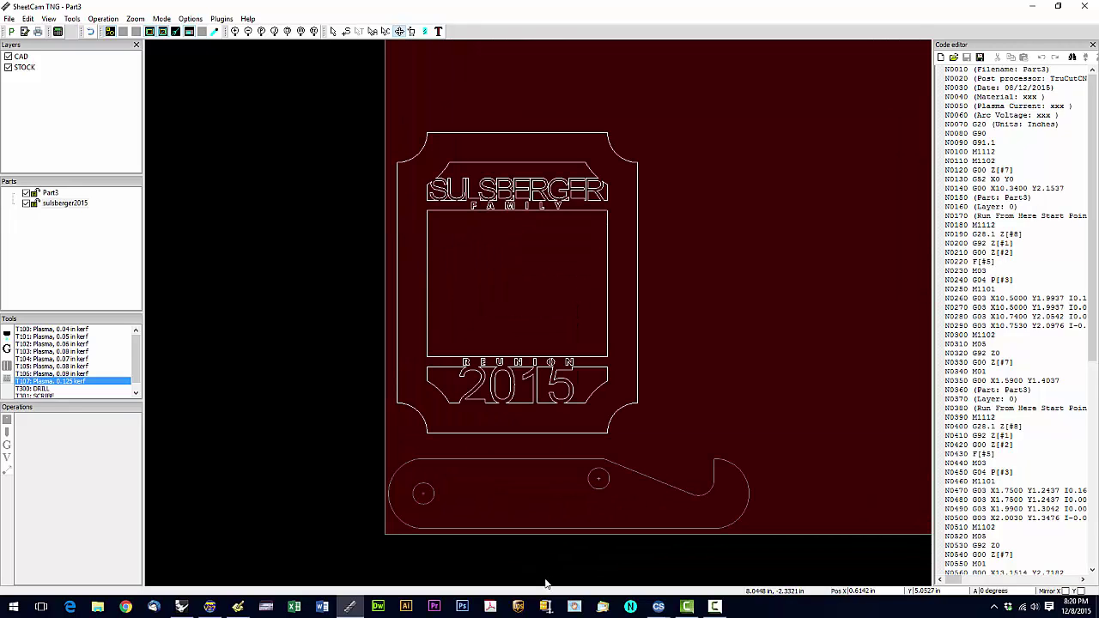
{"action": "left_click", "coordinate": [9, 68]}
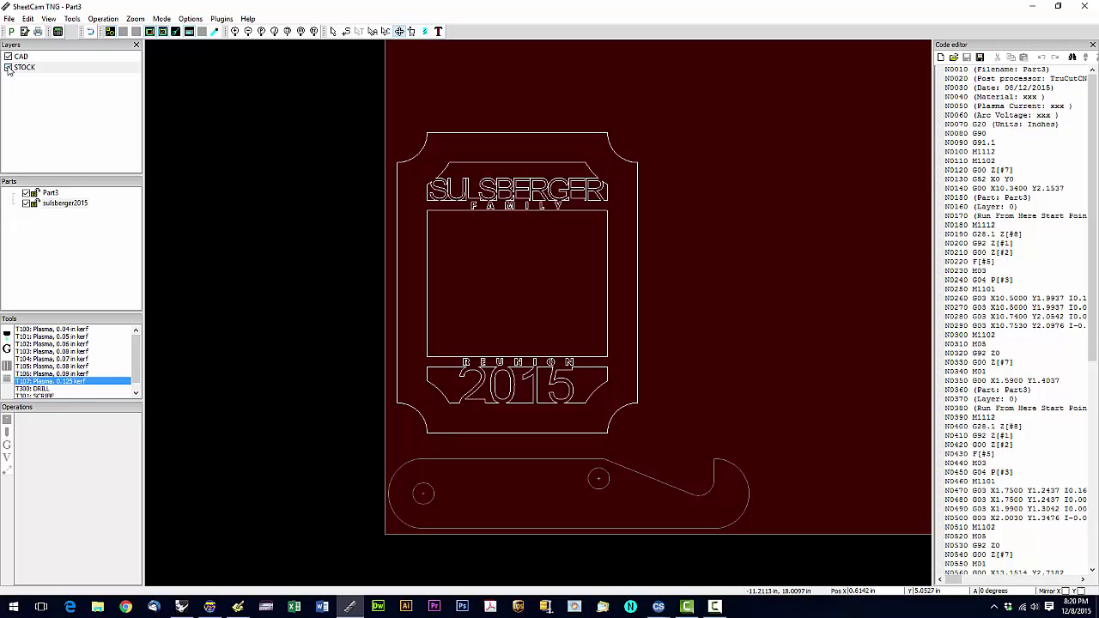
{"action": "left_click", "coordinate": [8, 58]}
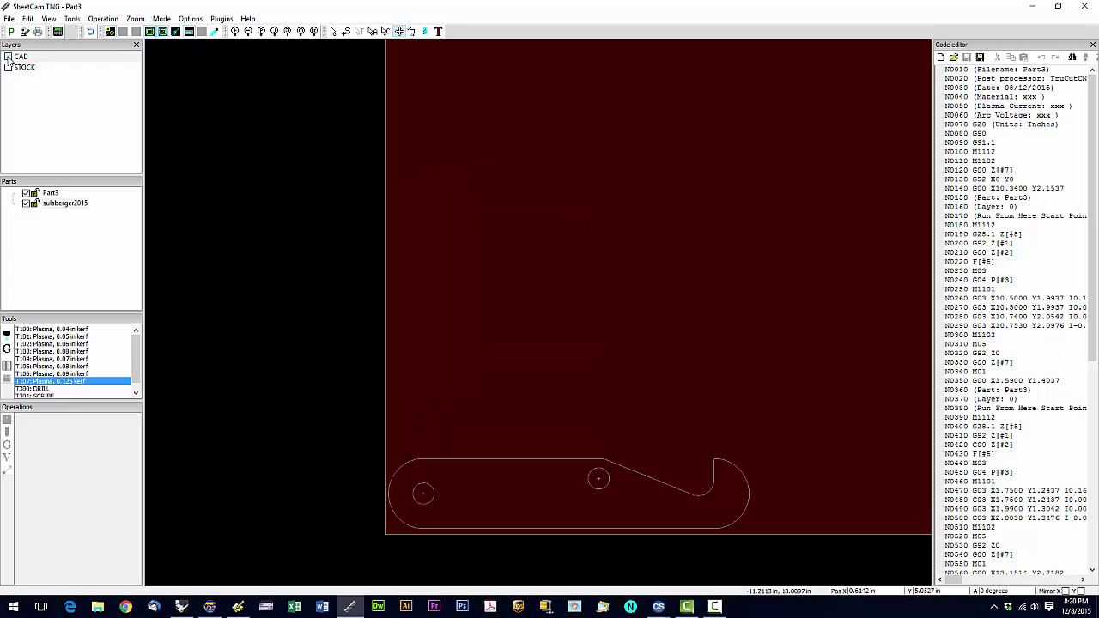
{"action": "left_click", "coordinate": [8, 57]}
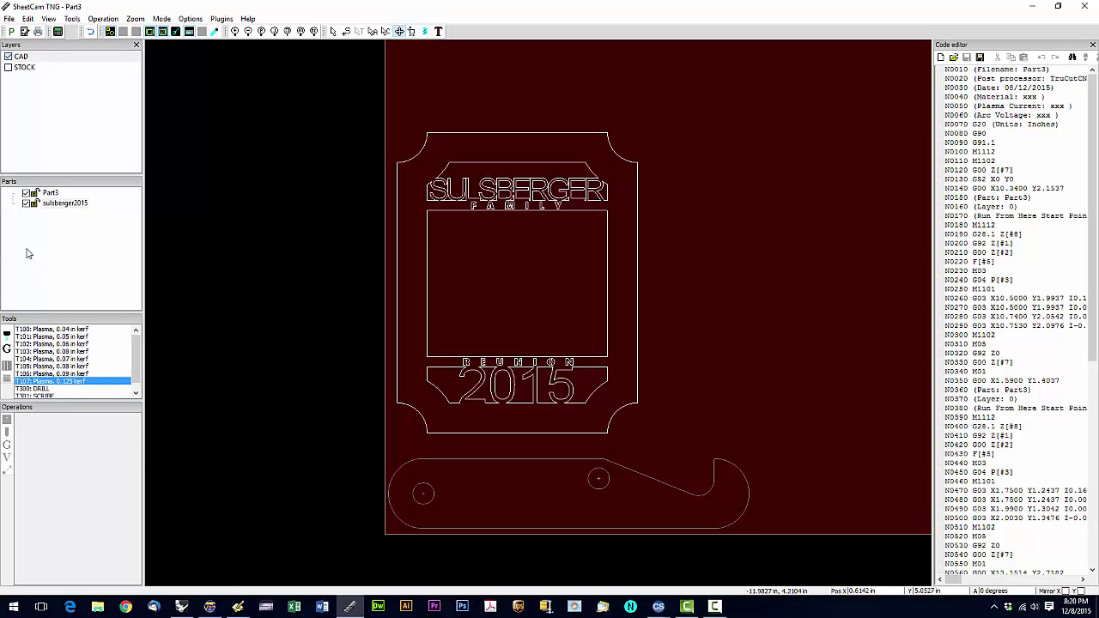
Add an outside-offset jet cutting operation to Part3's layer 0 with the T101 0.05 in kerf plasma tool, and put the outline's start point on the sloped edge.
{"action": "left_click", "coordinate": [53, 194]}
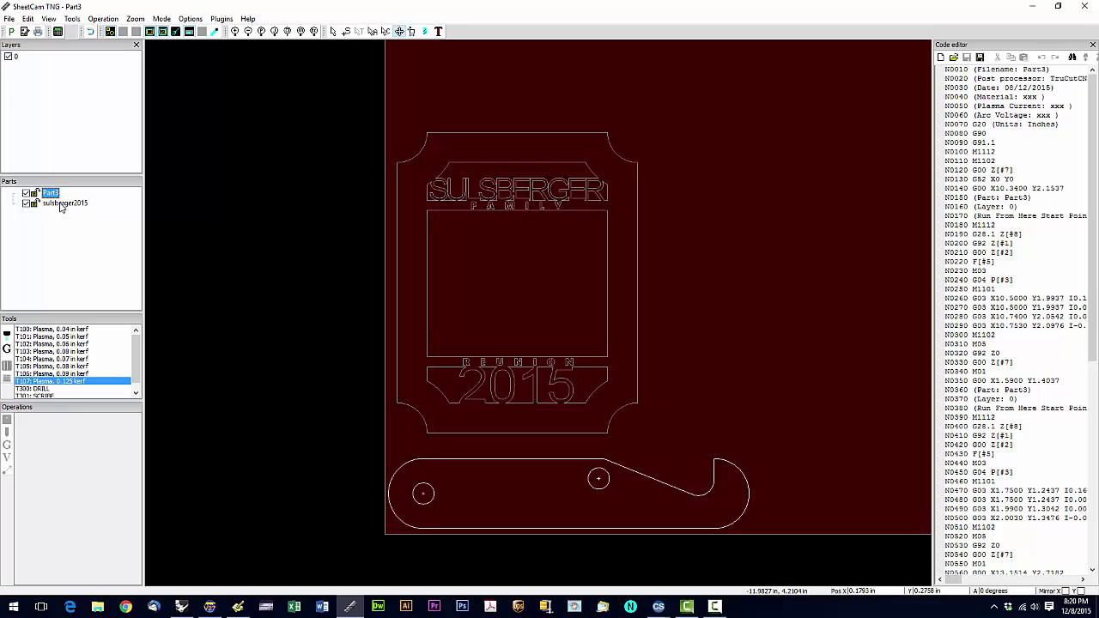
{"action": "left_click", "coordinate": [62, 205]}
{"action": "left_click", "coordinate": [51, 194]}
{"action": "left_click", "coordinate": [346, 32]}
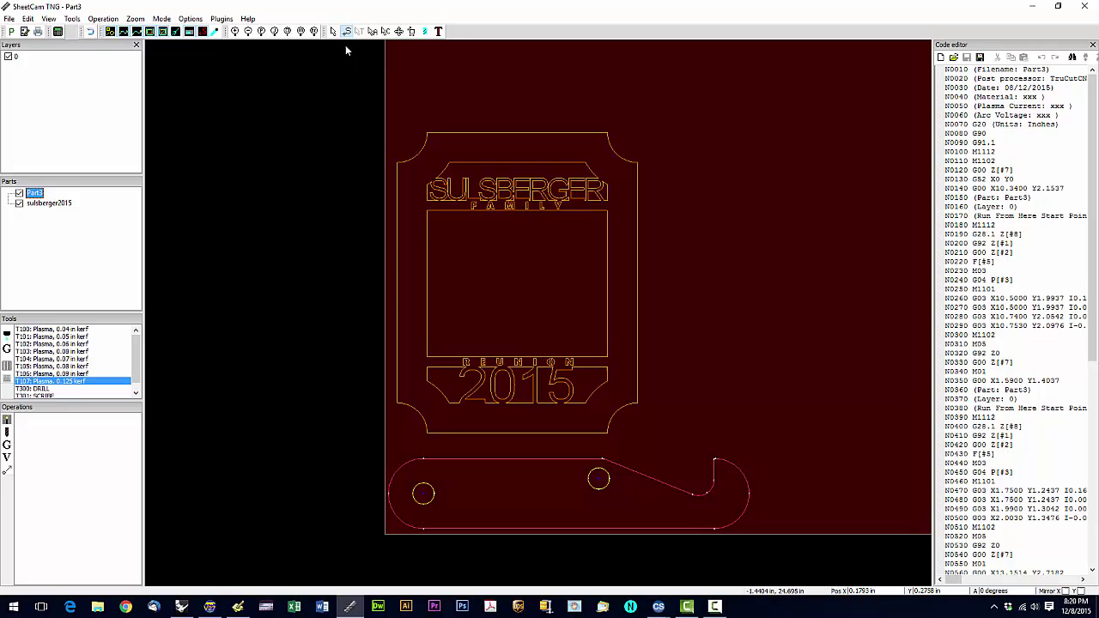
{"action": "left_click", "coordinate": [7, 420]}
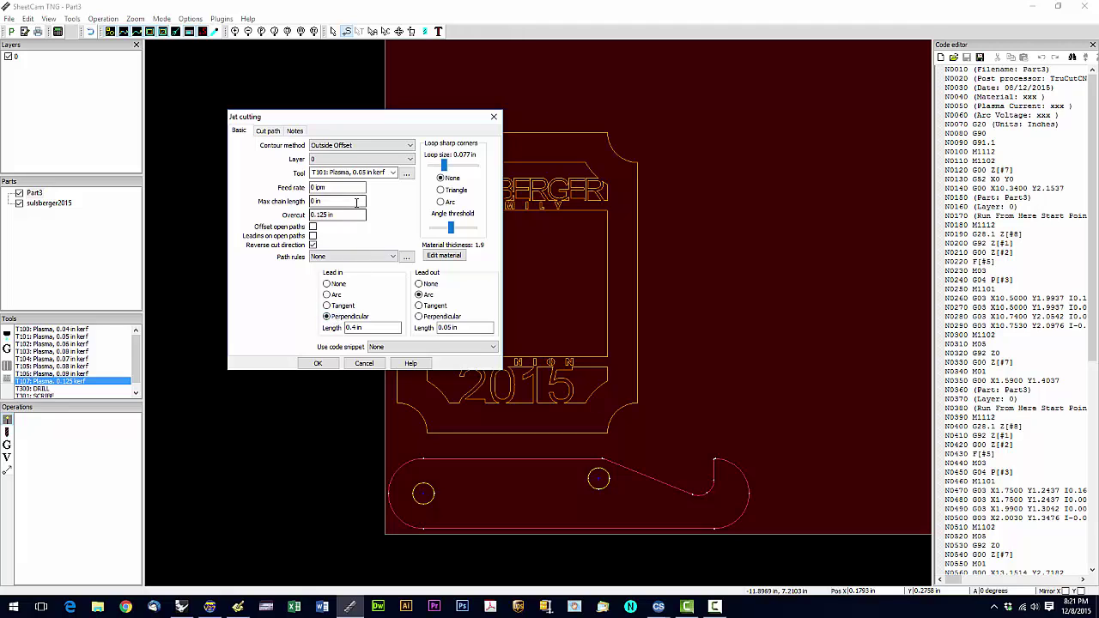
{"action": "left_click", "coordinate": [318, 363]}
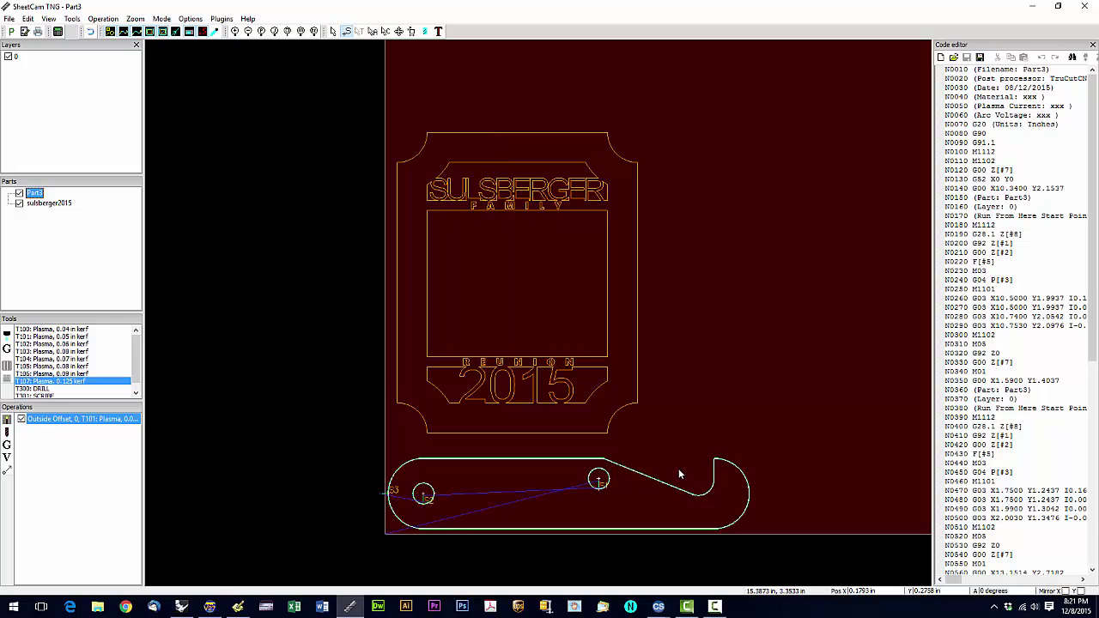
{"action": "left_click", "coordinate": [655, 473]}
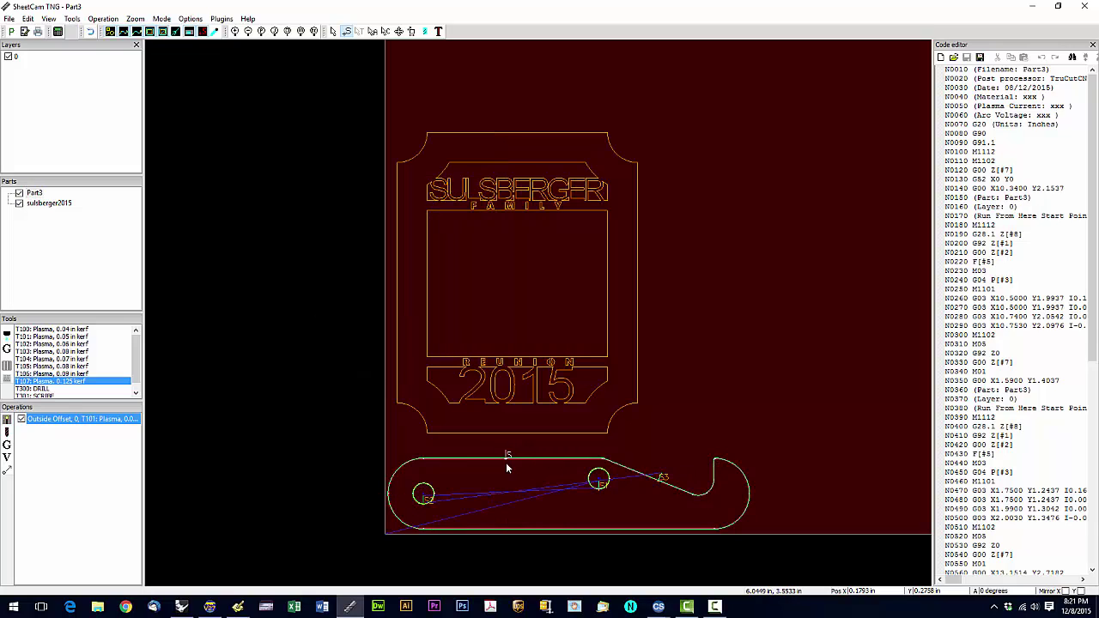
{"action": "left_click", "coordinate": [574, 456]}
Add an outside-offset jet cutting operation to the reunion sign's CAD layer with the T101 0.05 in kerf plasma tool and 0 overcut.
{"action": "left_click", "coordinate": [47, 205]}
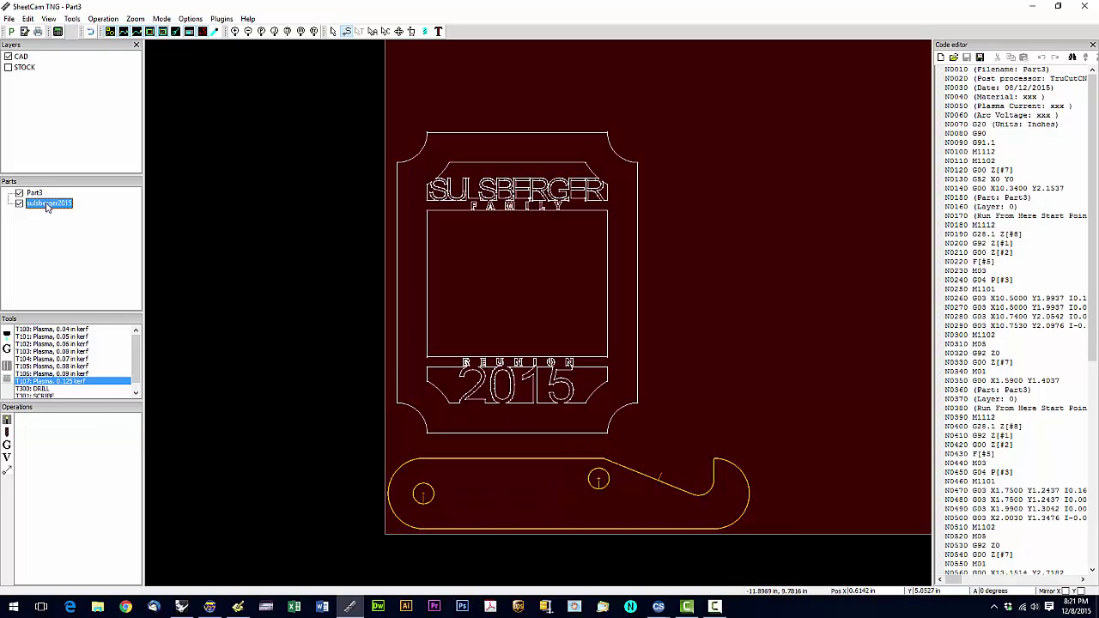
{"action": "left_click", "coordinate": [7, 421]}
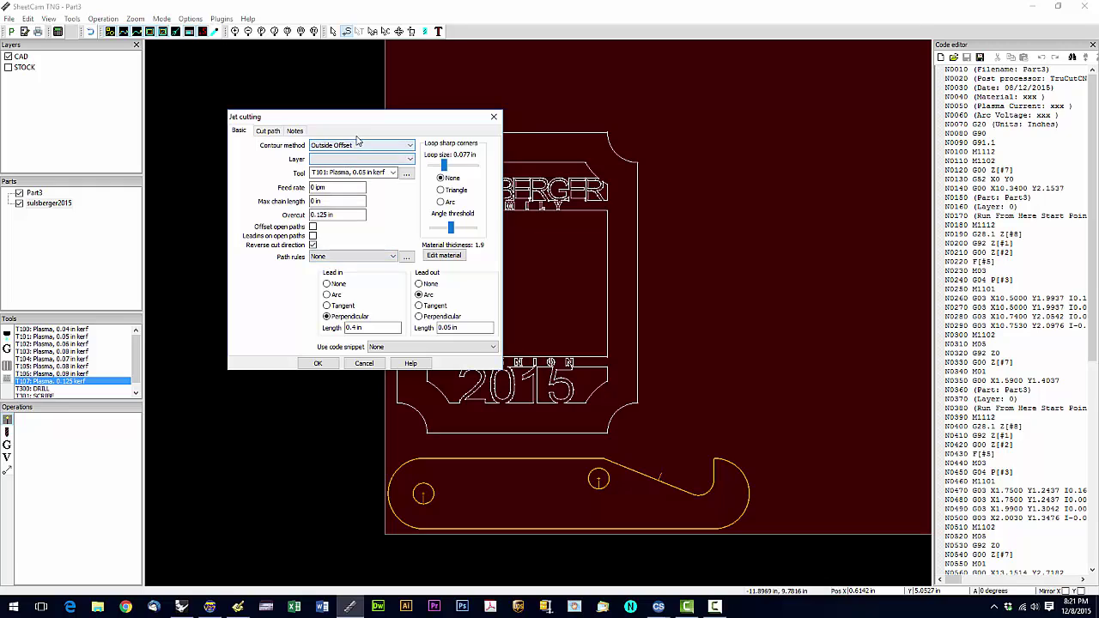
{"action": "left_click", "coordinate": [374, 159]}
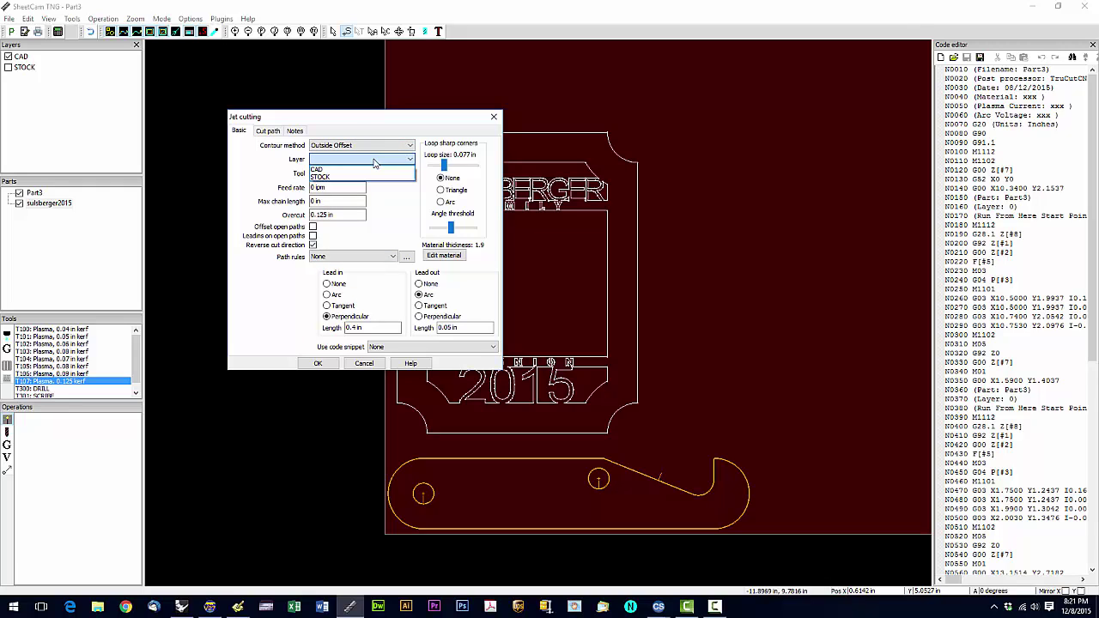
{"action": "left_click", "coordinate": [371, 170]}
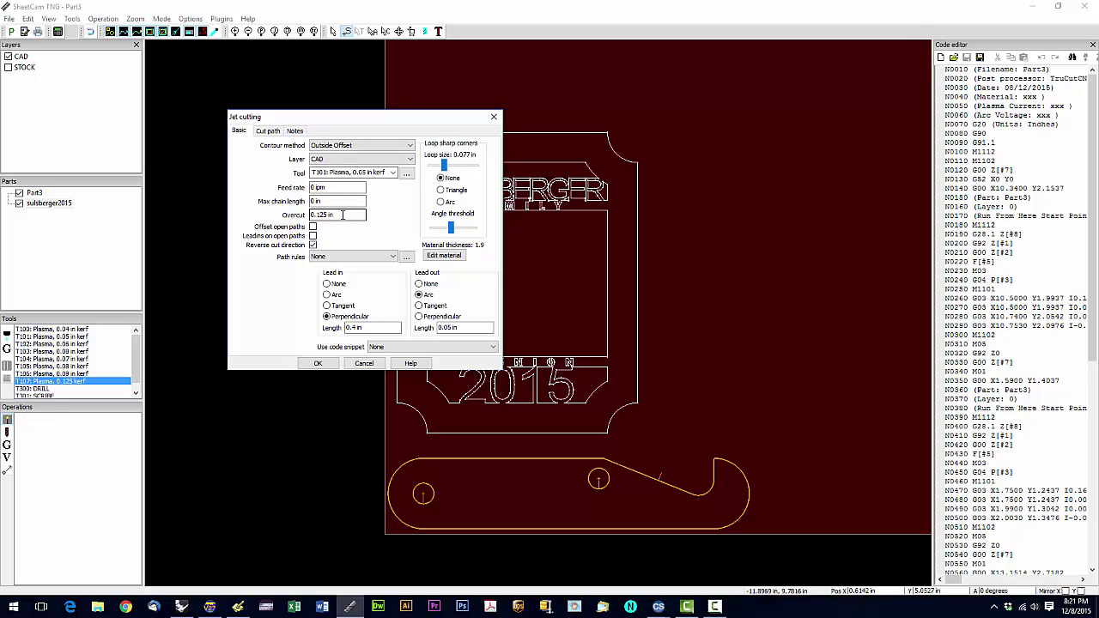
{"action": "left_click_drag", "start_coordinate": [342, 215], "coordinate": [310, 214]}
{"action": "type", "text": "0"}
{"action": "left_click_drag", "start_coordinate": [355, 327], "coordinate": [315, 329]}
{"action": "left_click", "coordinate": [317, 364]}
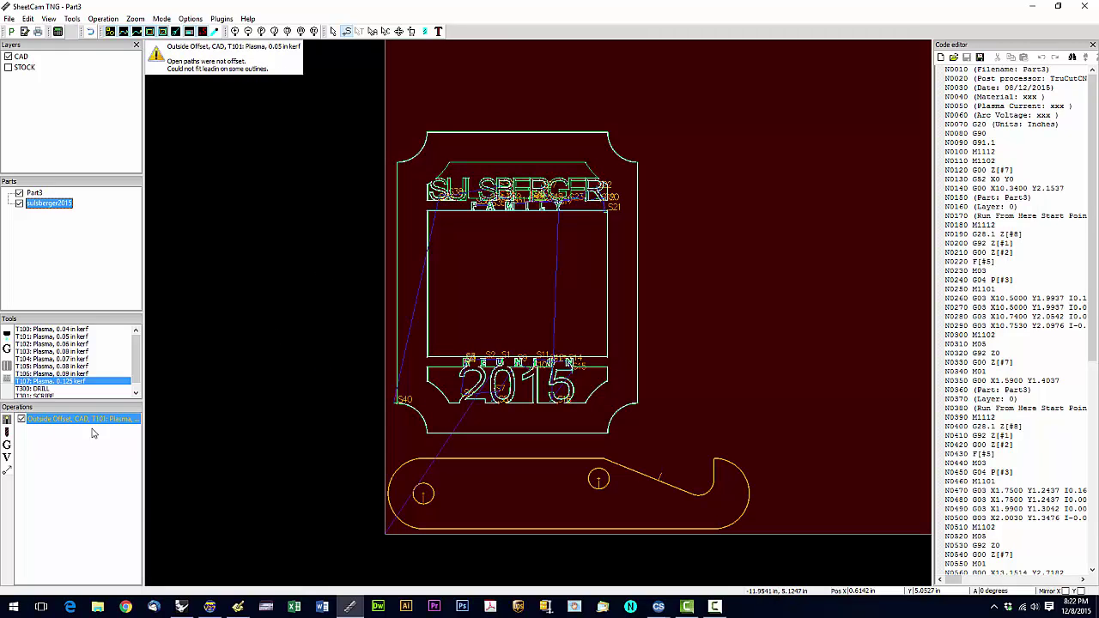
{"action": "mouse_move", "coordinate": [157, 53]}
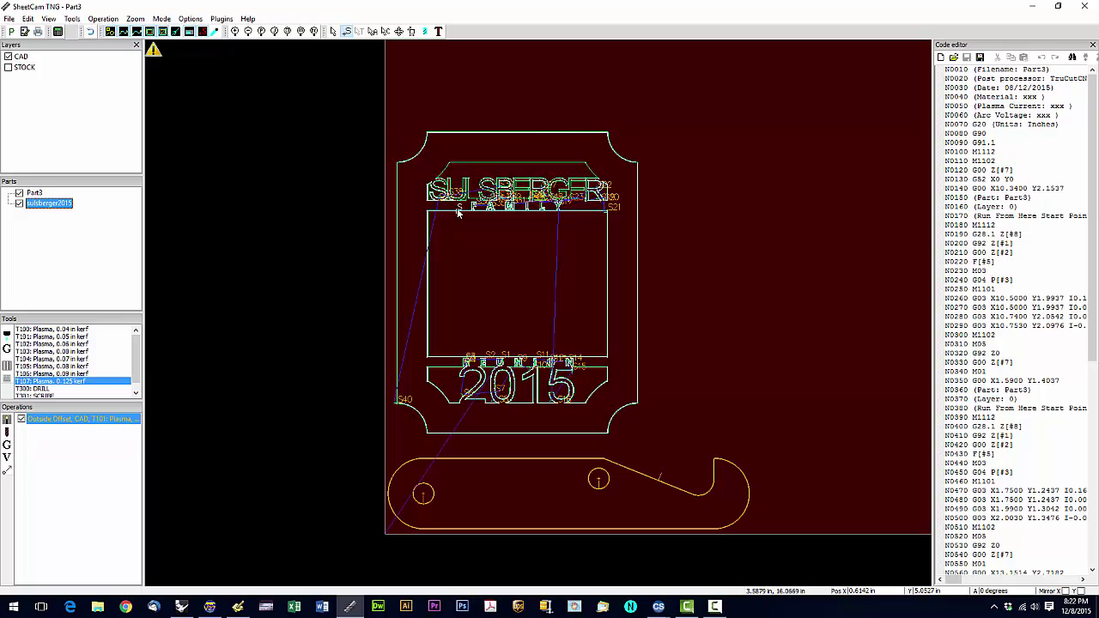
Examine the reunion sign's toolpaths up close around the family name and FAMILY lettering, including the start points and small gaps between letters.
{"action": "scroll", "coordinate": [458, 213], "scroll_direction": "up", "scroll_amount": 4}
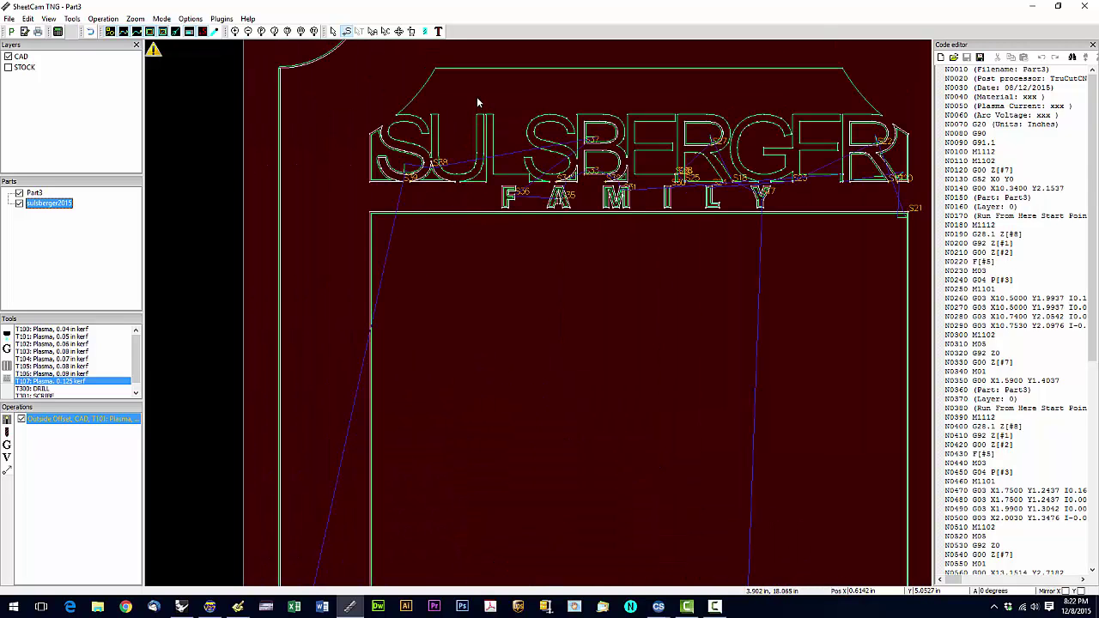
{"action": "scroll", "coordinate": [478, 102], "scroll_direction": "up", "scroll_amount": 2}
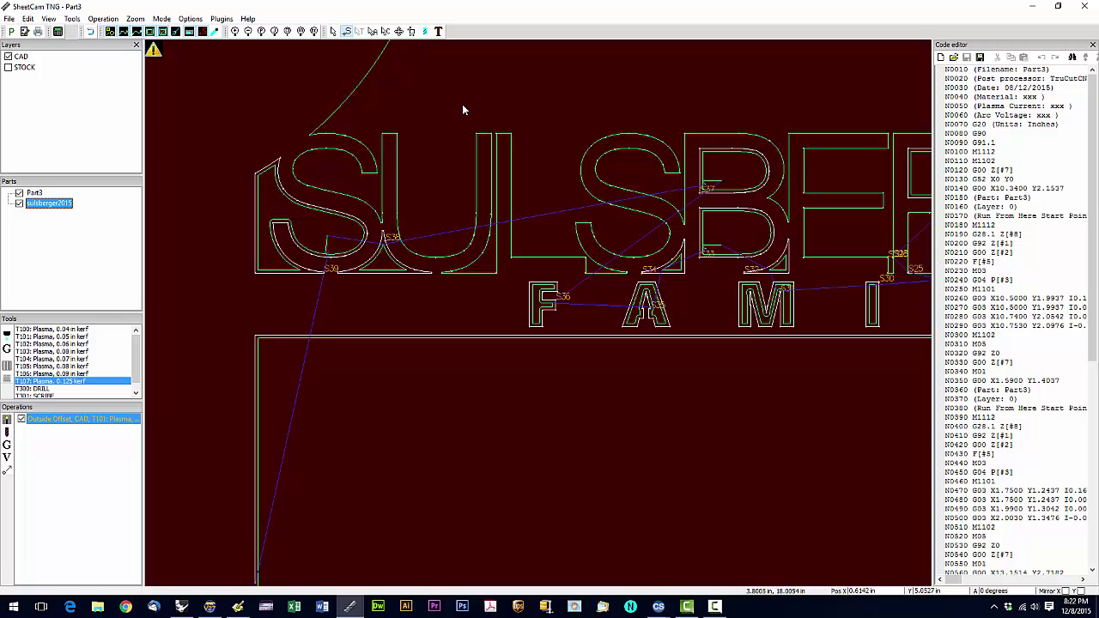
{"action": "scroll", "coordinate": [462, 107], "scroll_direction": "down", "scroll_amount": 2}
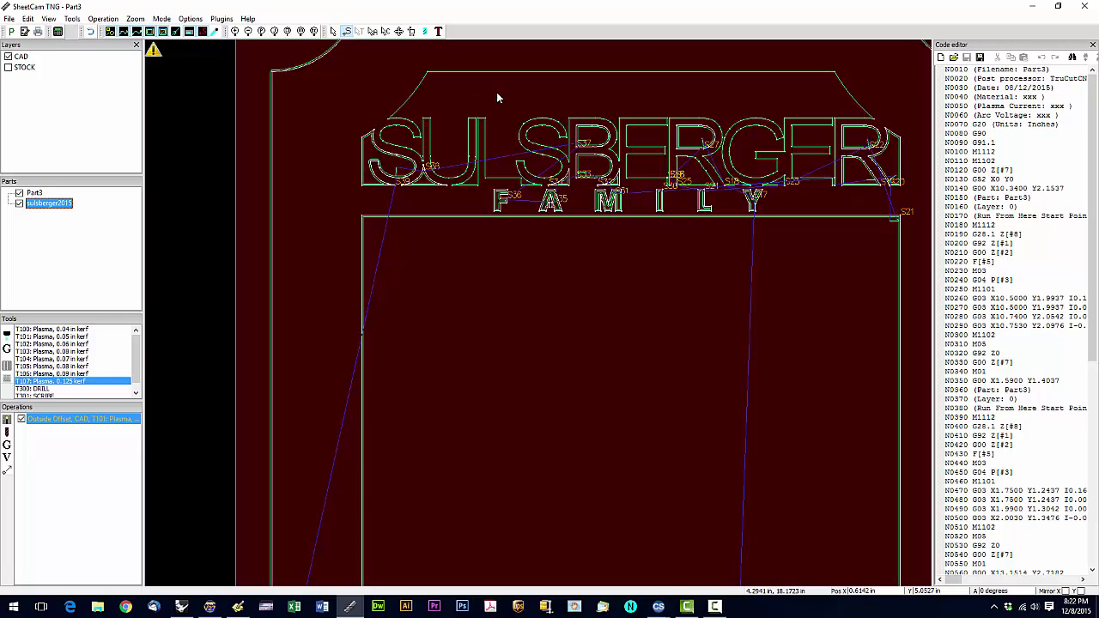
{"action": "scroll", "coordinate": [525, 90], "scroll_direction": "up", "scroll_amount": 2}
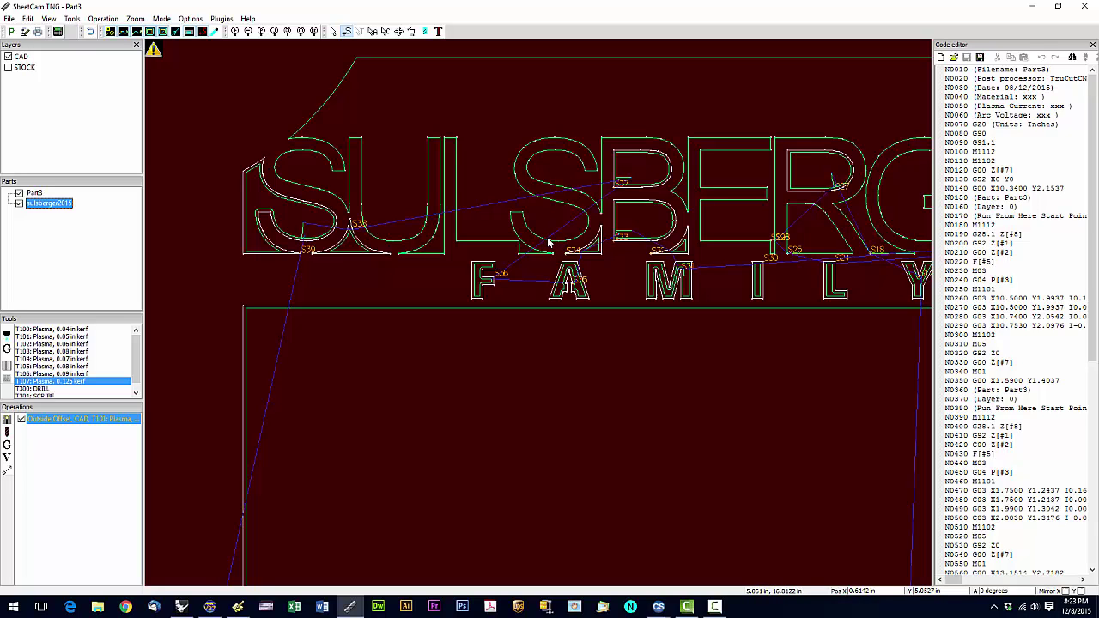
{"action": "scroll", "coordinate": [845, 221], "scroll_direction": "up", "scroll_amount": 3}
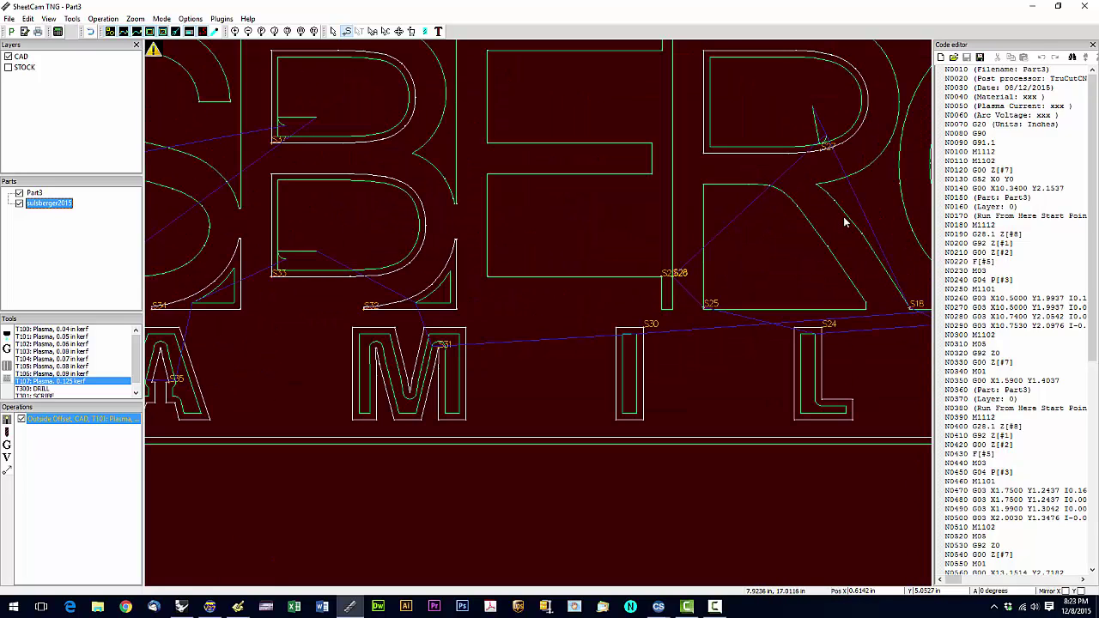
{"action": "scroll", "coordinate": [826, 247], "scroll_direction": "up", "scroll_amount": 2}
{"action": "scroll", "coordinate": [827, 247], "scroll_direction": "up", "scroll_amount": 1}
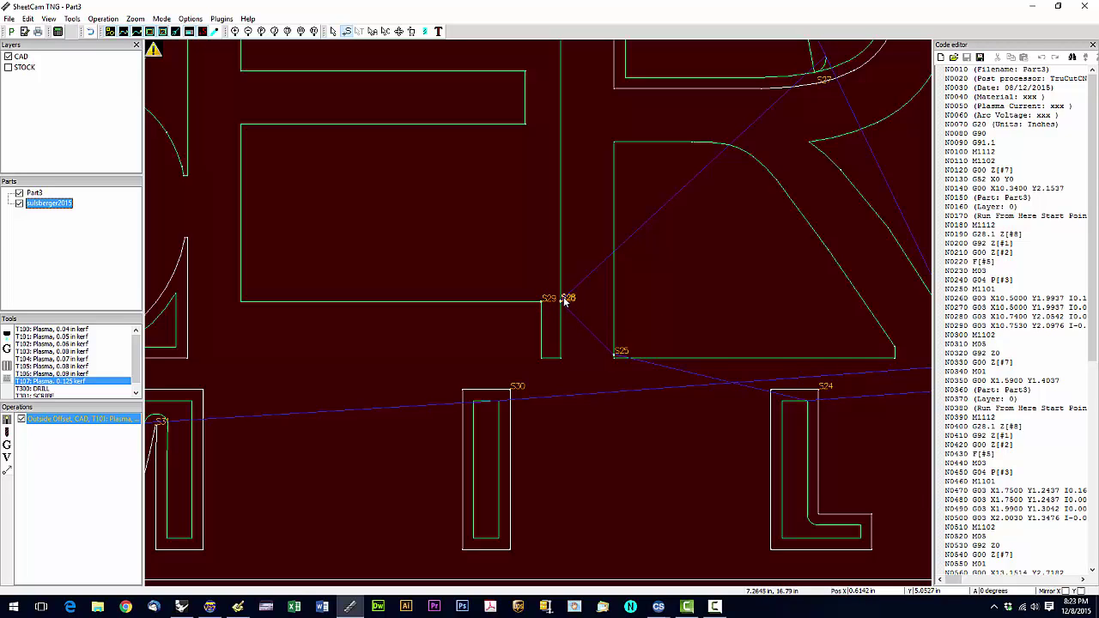
{"action": "scroll", "coordinate": [564, 299], "scroll_direction": "down", "scroll_amount": 2}
{"action": "scroll", "coordinate": [564, 300], "scroll_direction": "down", "scroll_amount": 1}
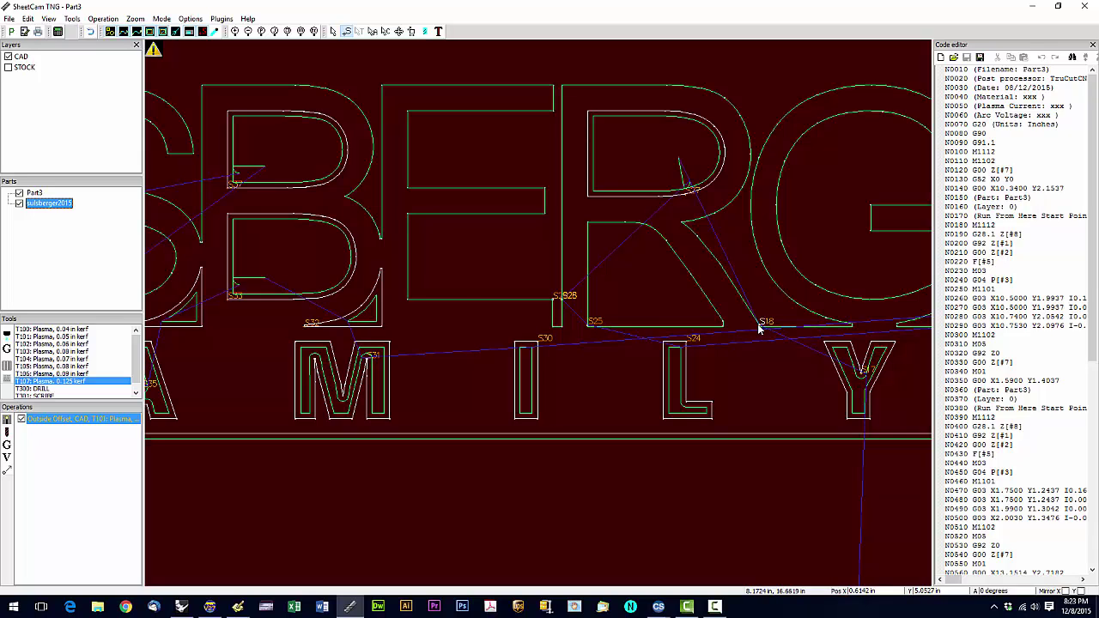
{"action": "scroll", "coordinate": [758, 327], "scroll_direction": "down", "scroll_amount": 4}
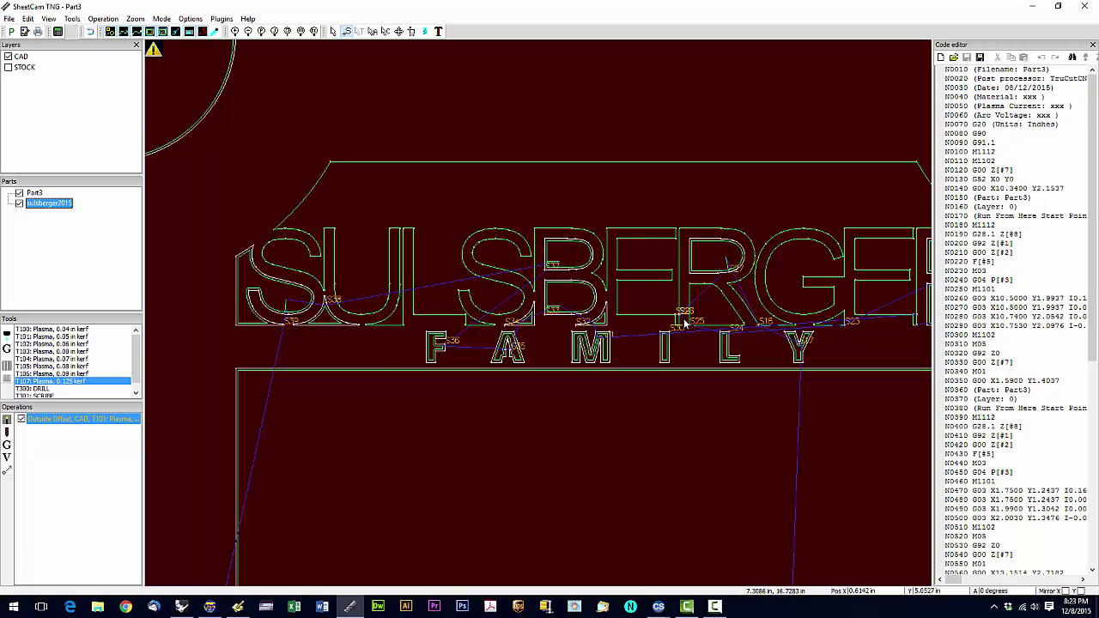
{"action": "scroll", "coordinate": [684, 322], "scroll_direction": "up", "scroll_amount": 6}
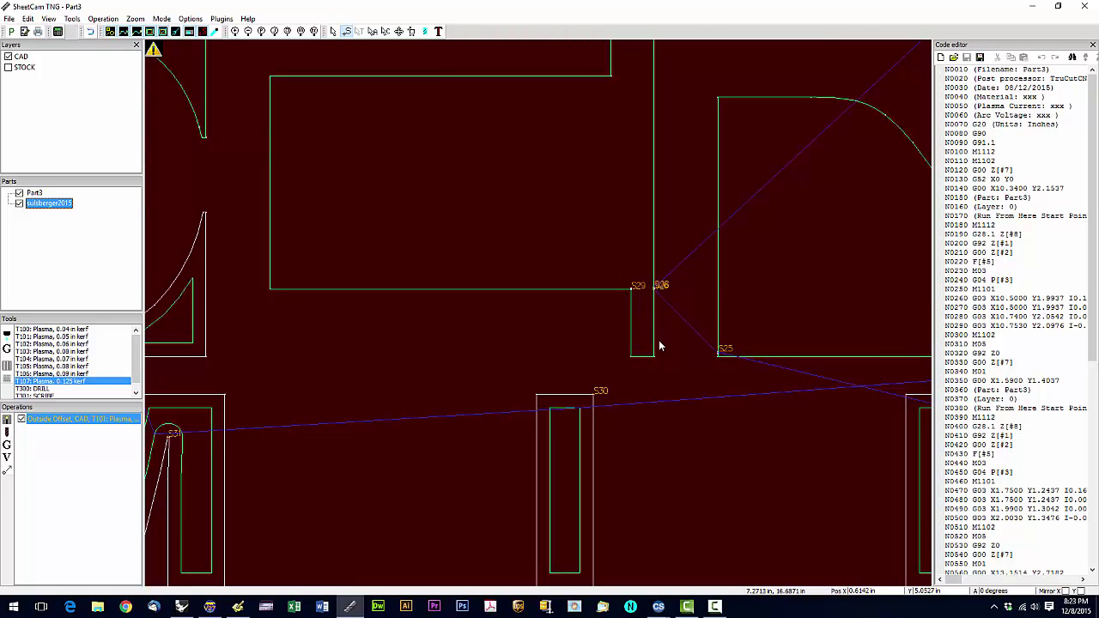
{"action": "scroll", "coordinate": [650, 367], "scroll_direction": "down", "scroll_amount": 2}
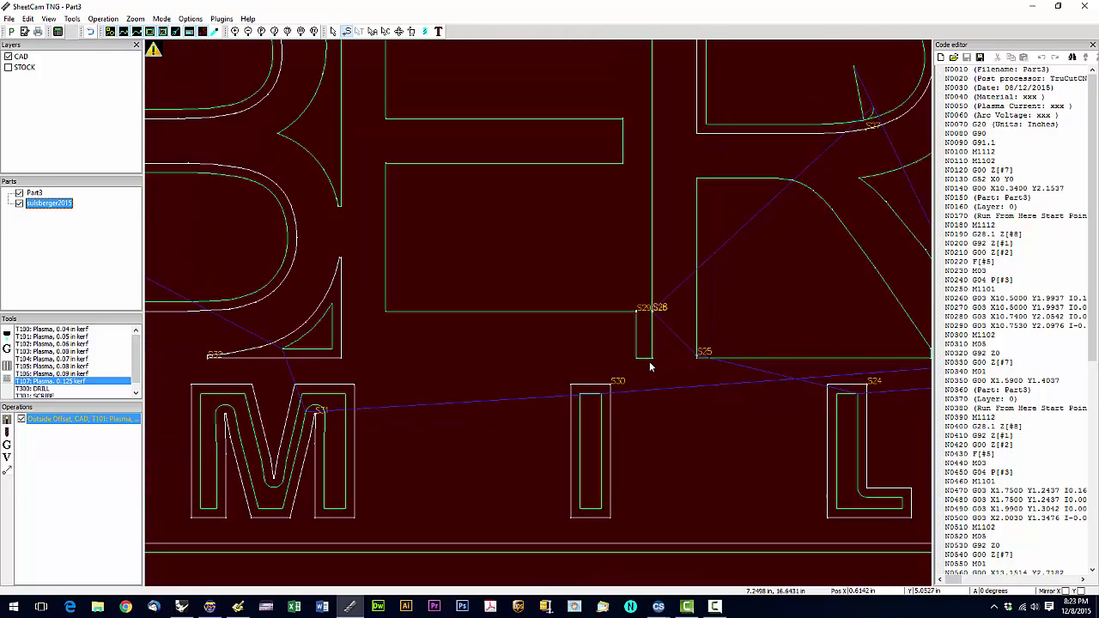
{"action": "scroll", "coordinate": [650, 367], "scroll_direction": "up", "scroll_amount": 2}
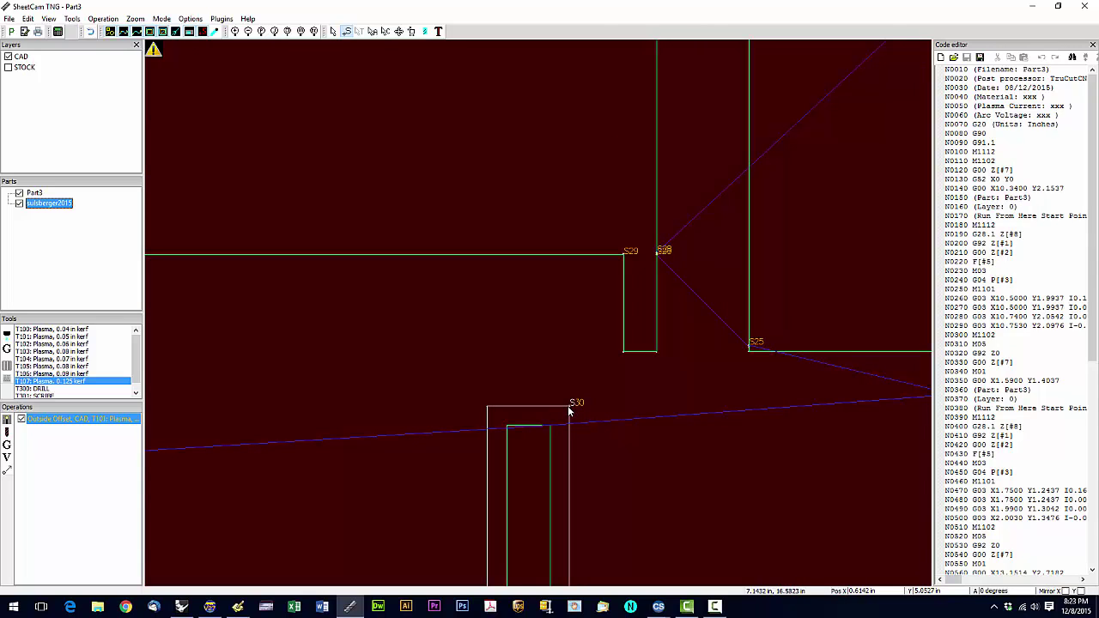
{"action": "scroll", "coordinate": [569, 412], "scroll_direction": "down", "scroll_amount": 5}
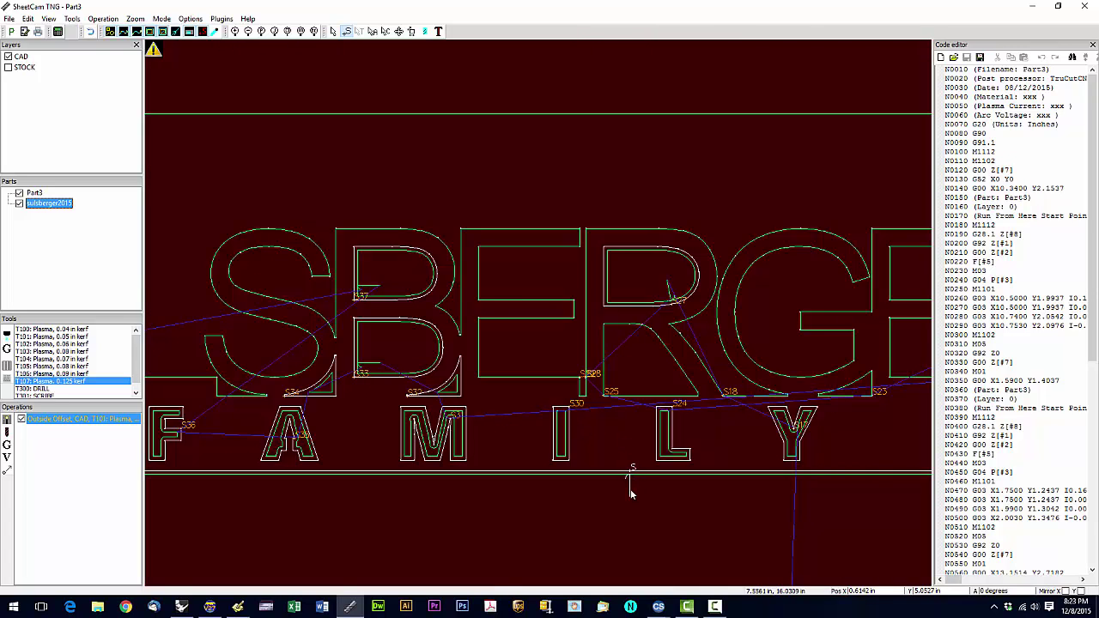
{"action": "scroll", "coordinate": [630, 485], "scroll_direction": "down", "scroll_amount": 6}
{"action": "scroll", "coordinate": [630, 498], "scroll_direction": "down", "scroll_amount": 2}
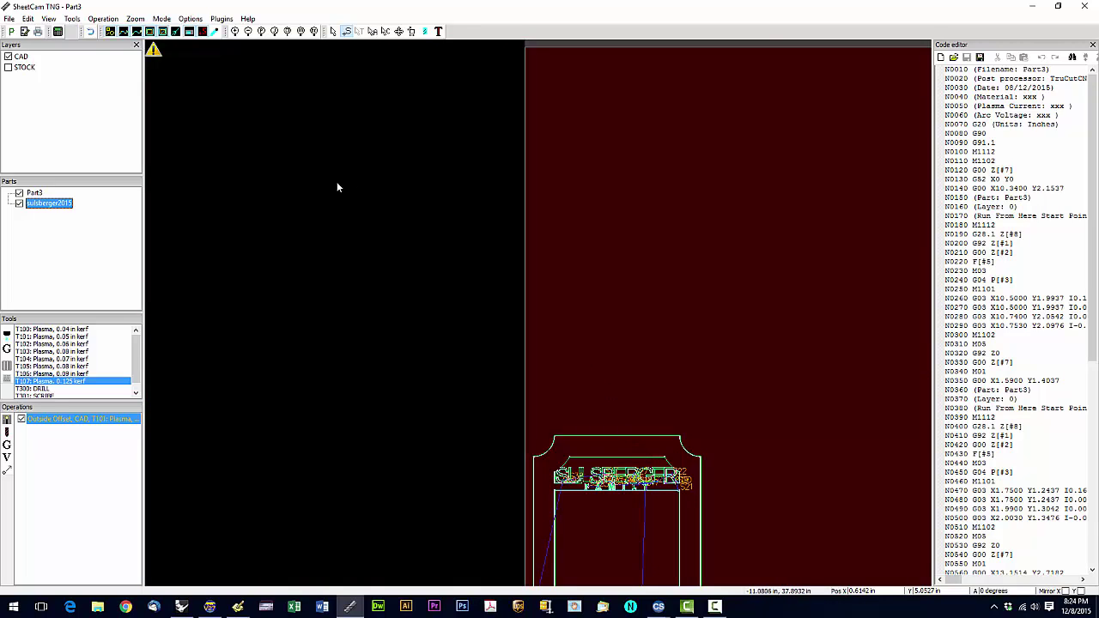
{"action": "left_click", "coordinate": [10, 18]}
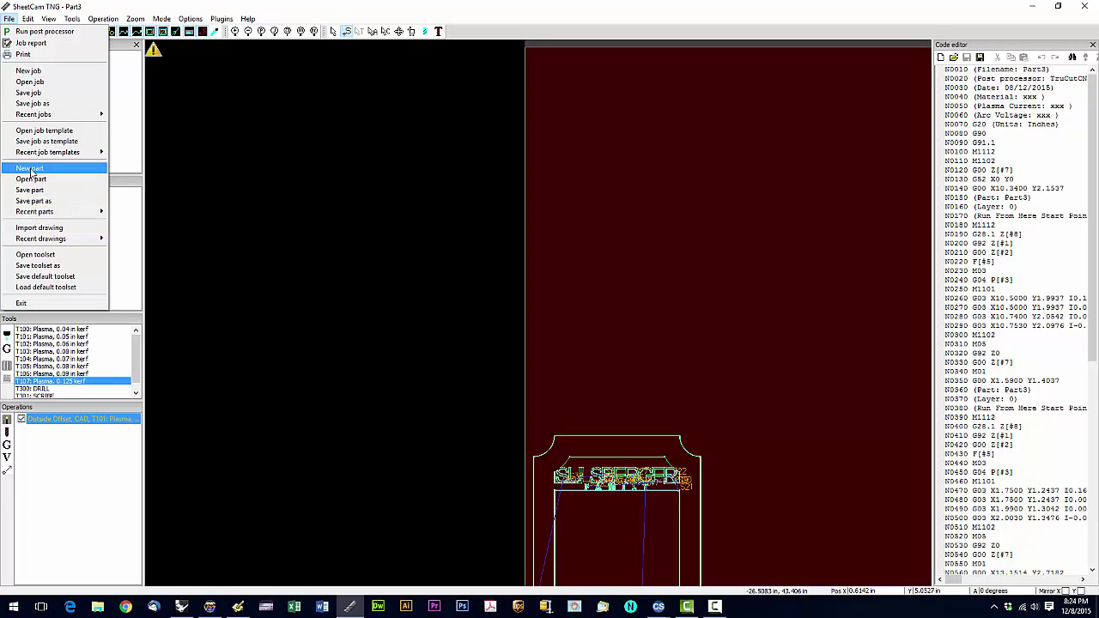
{"action": "left_click", "coordinate": [317, 218]}
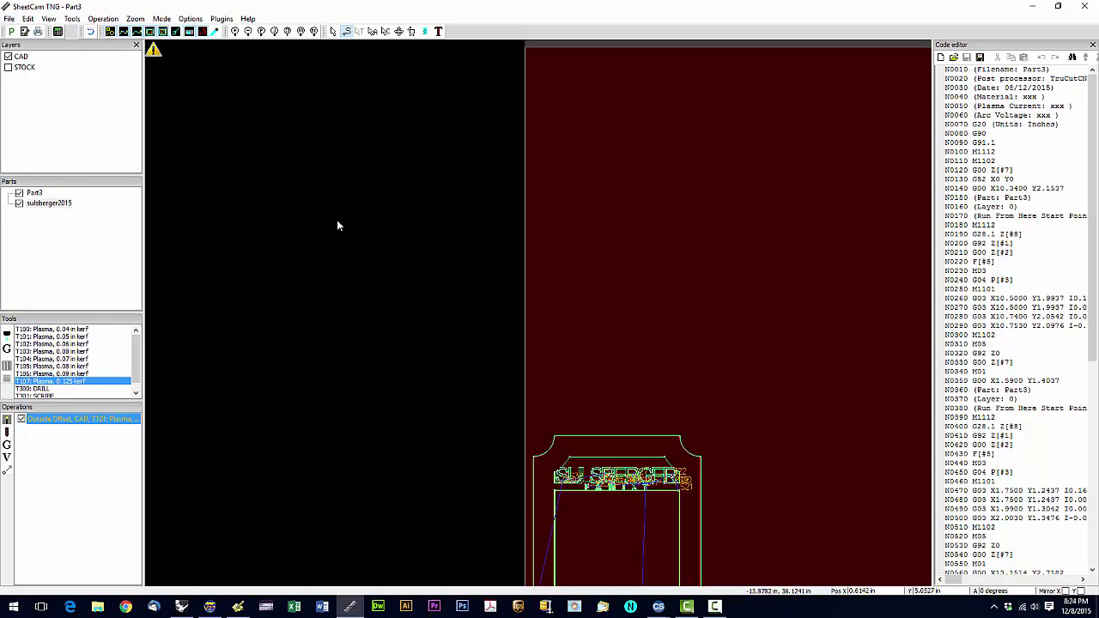